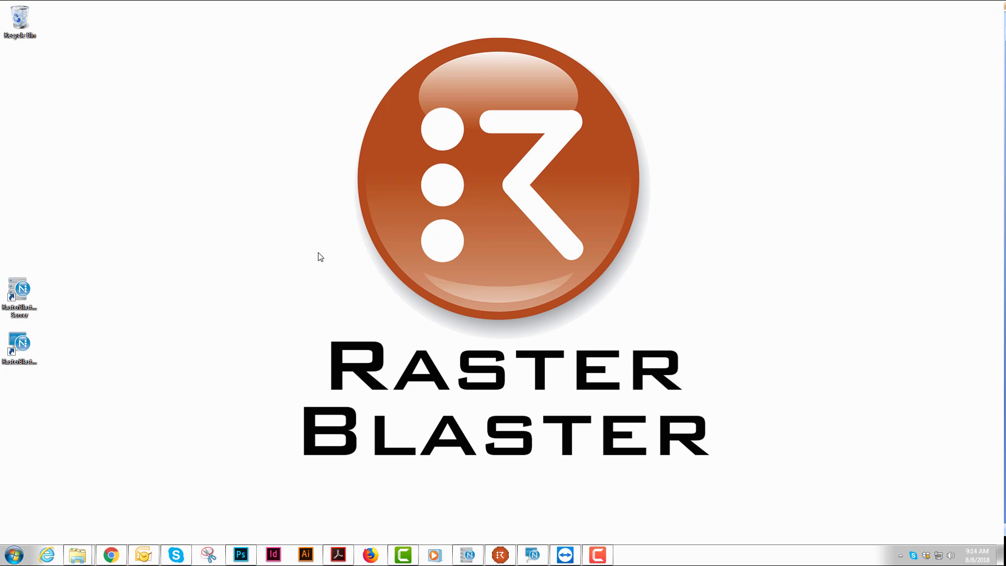
# - Switch to Navigator Server and log in to the server with the Administrator account
pyautogui.click(467, 554)
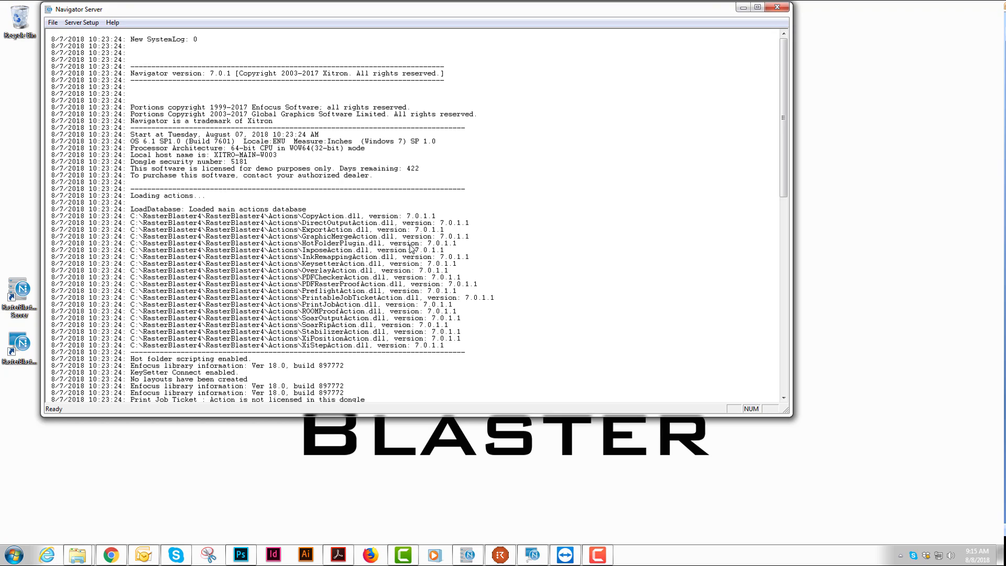
pyautogui.click(88, 25)
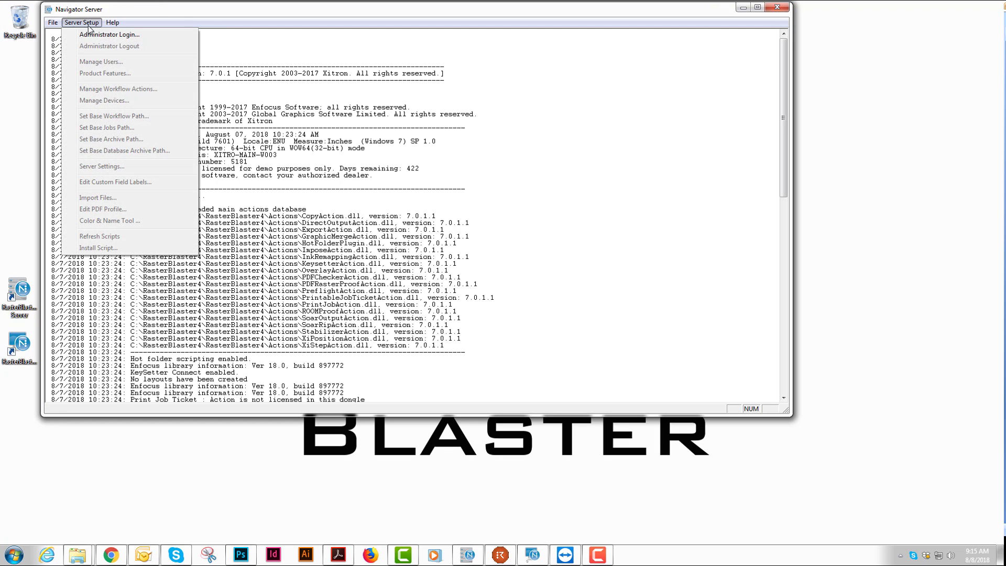
pyautogui.click(105, 34)
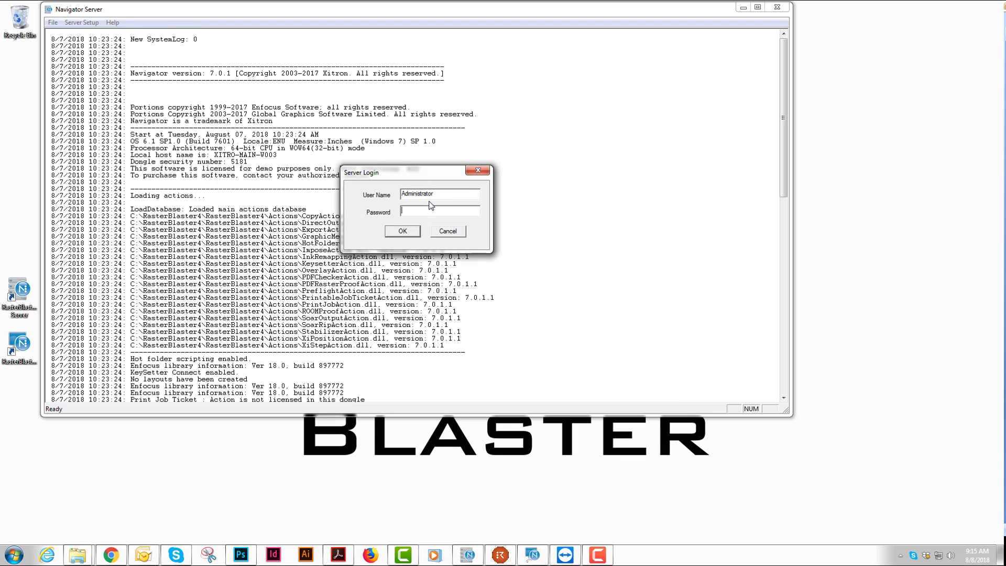
pyautogui.click(402, 231)
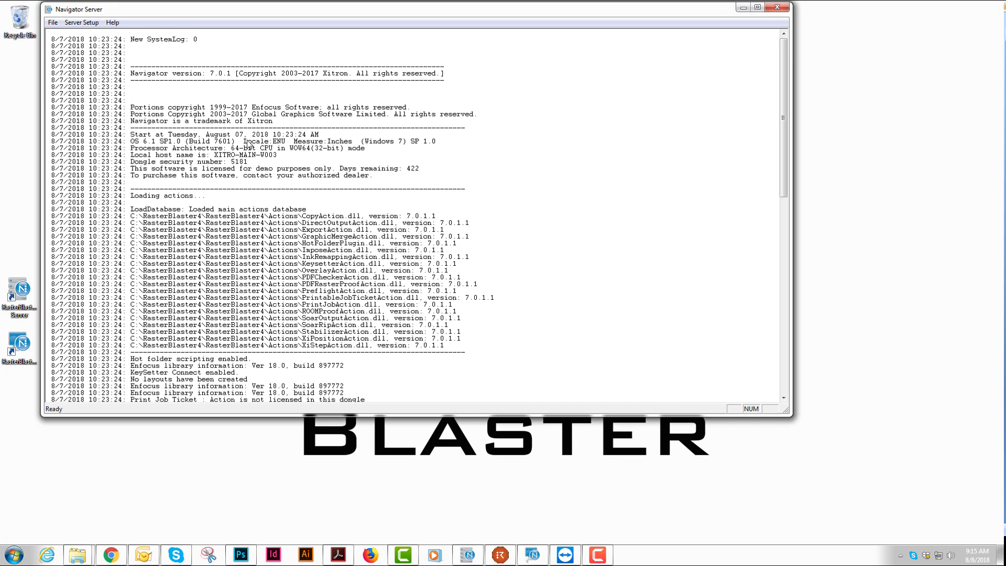
# - Start the web server on port 80 from the server settings and accept the settings
pyautogui.click(82, 23)
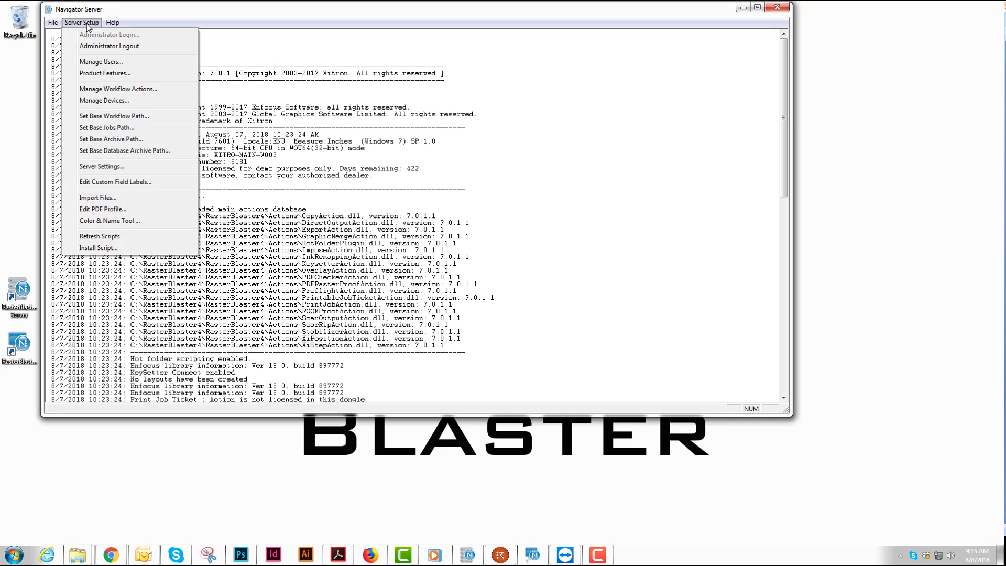
pyautogui.click(104, 166)
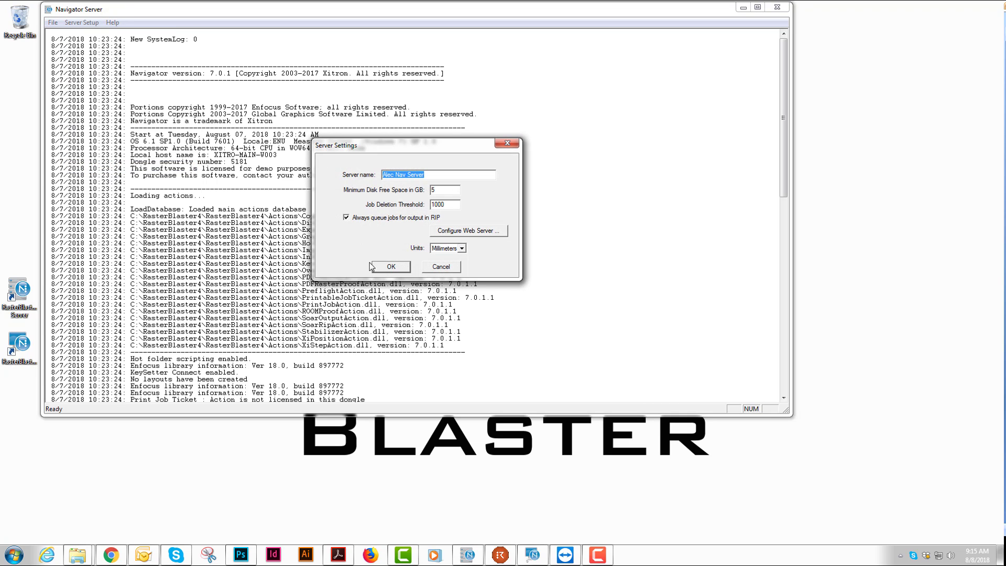
pyautogui.click(454, 232)
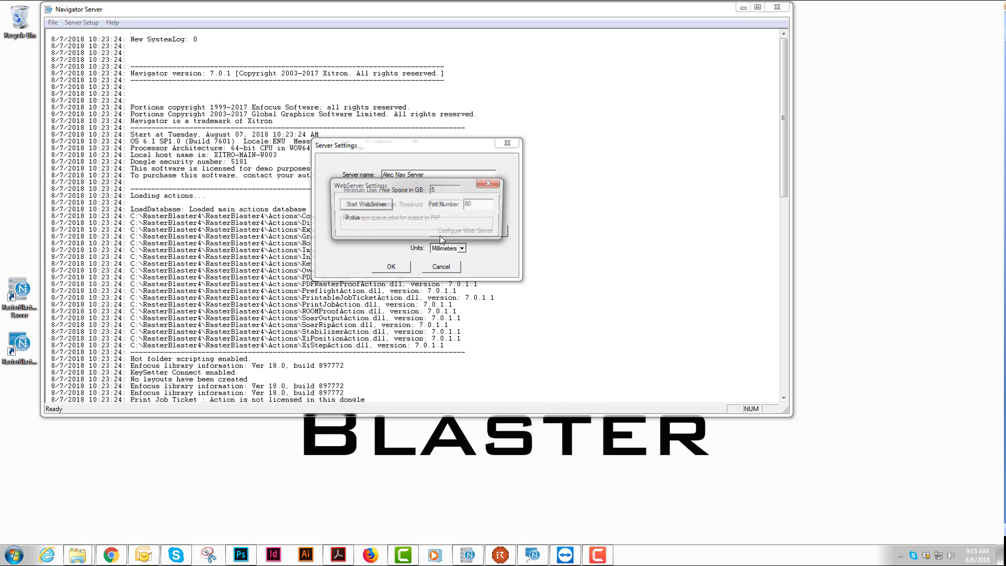
pyautogui.click(363, 209)
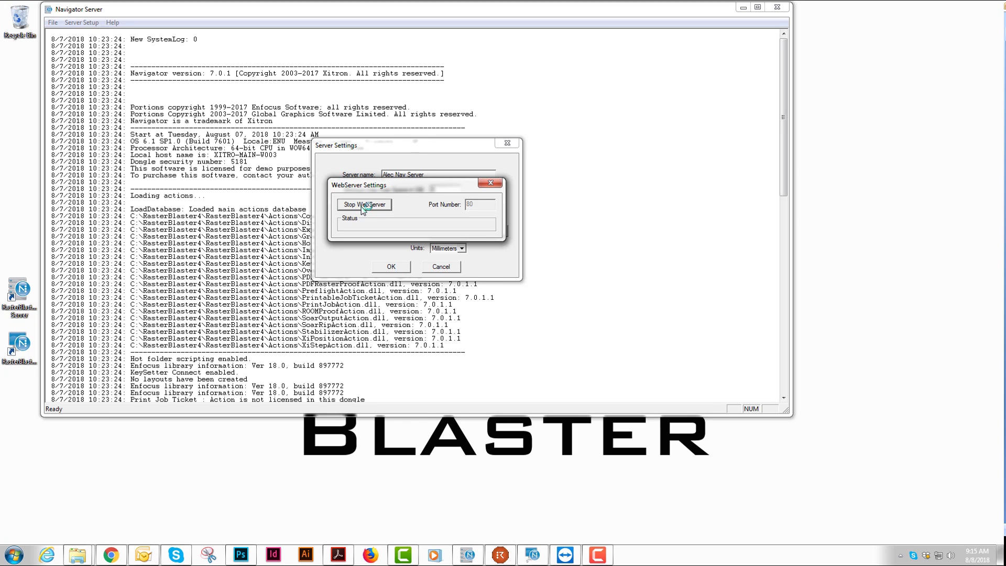
pyautogui.click(490, 184)
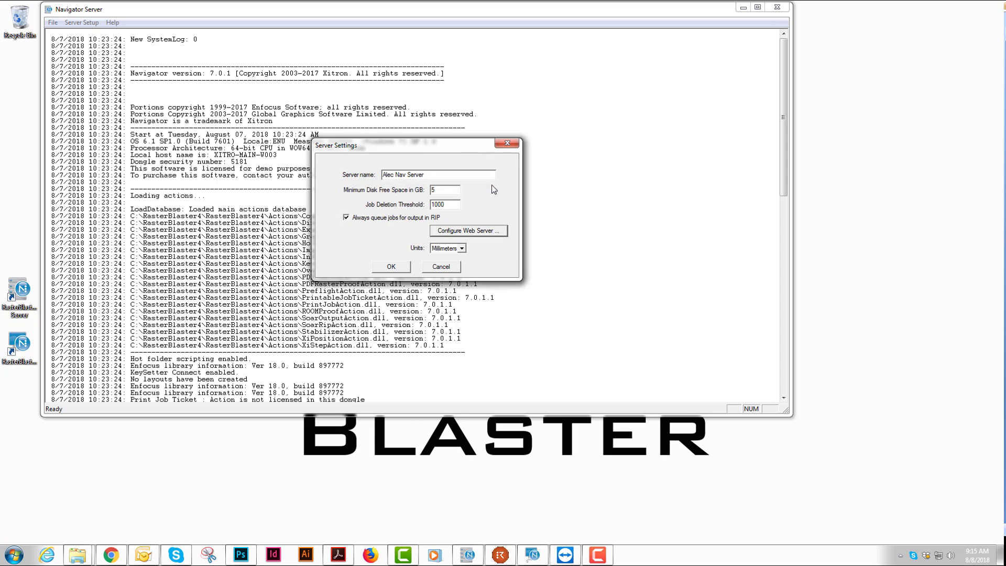
pyautogui.click(405, 265)
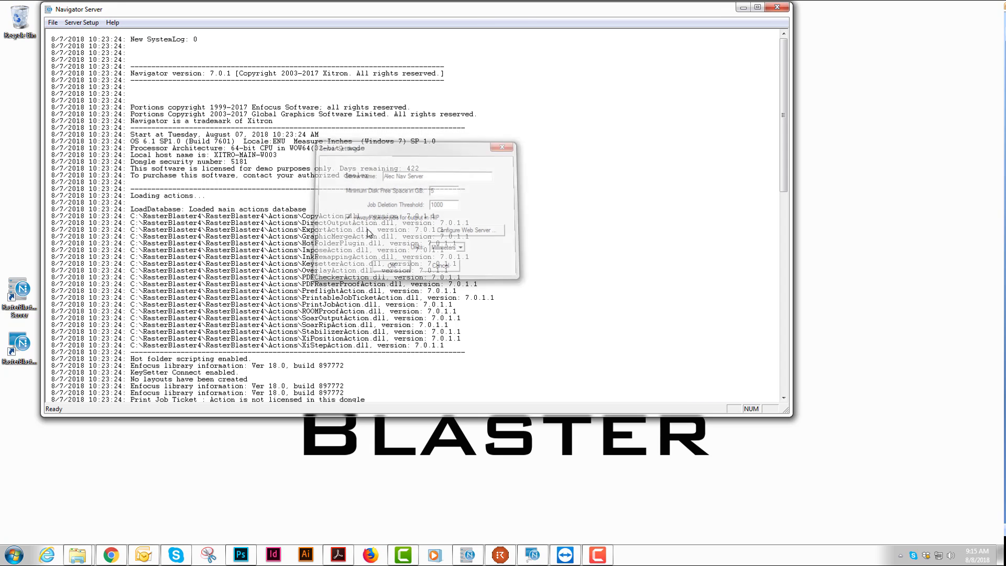
# - Add a new device named 8up with the device type Plate to the server's managed devices
pyautogui.click(83, 22)
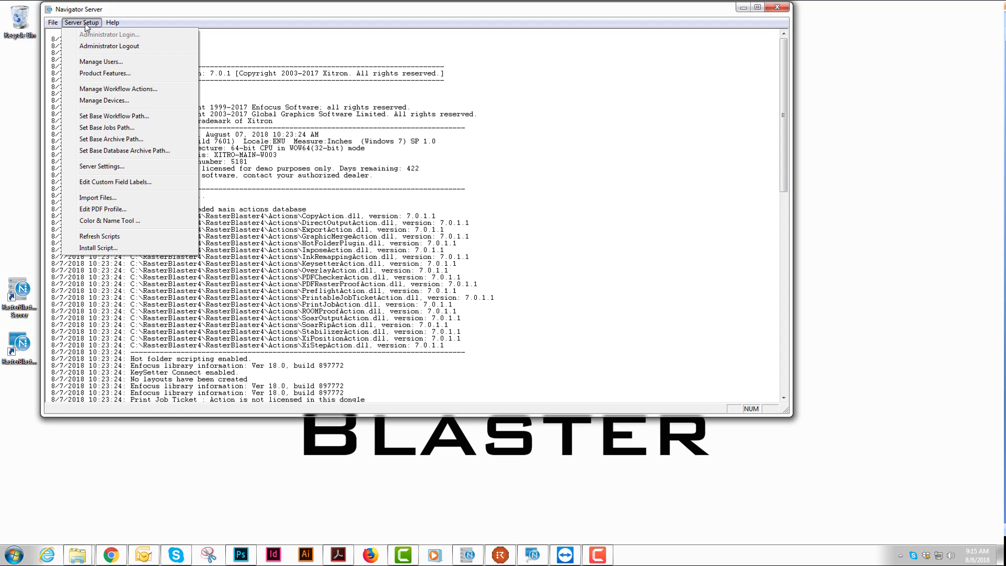
pyautogui.click(92, 101)
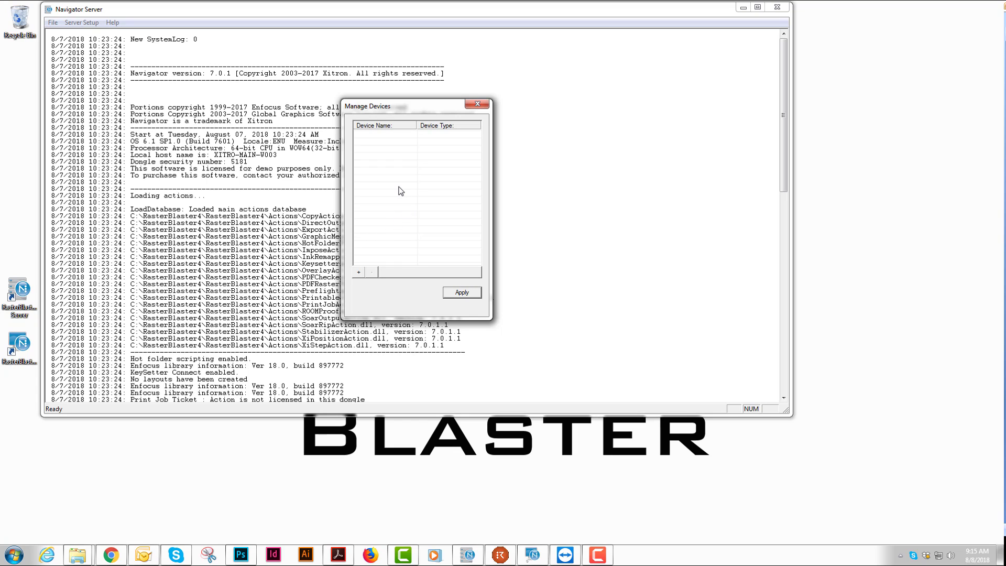
pyautogui.click(358, 272)
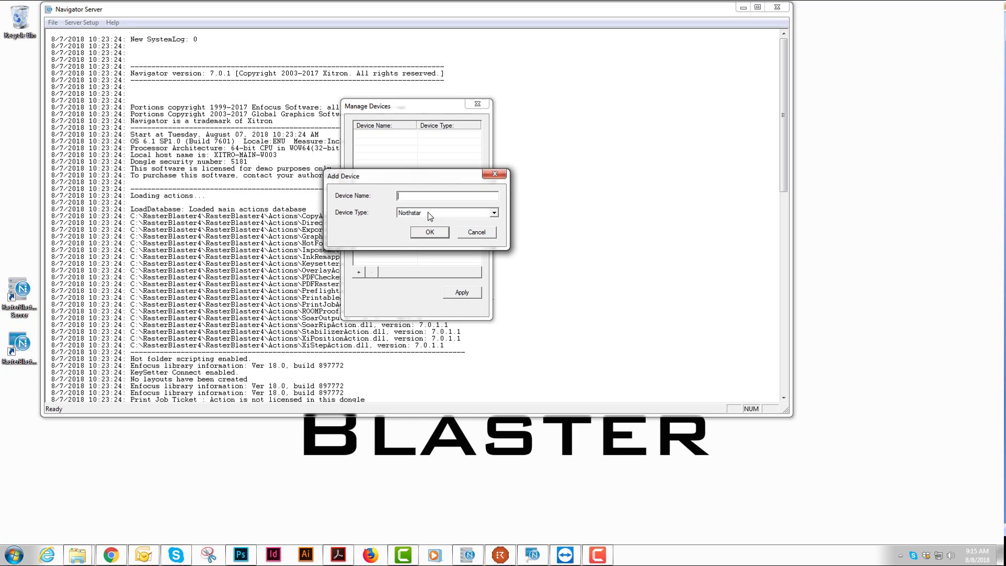
pyautogui.write('8y')
pyautogui.write('up')
pyautogui.click(430, 213)
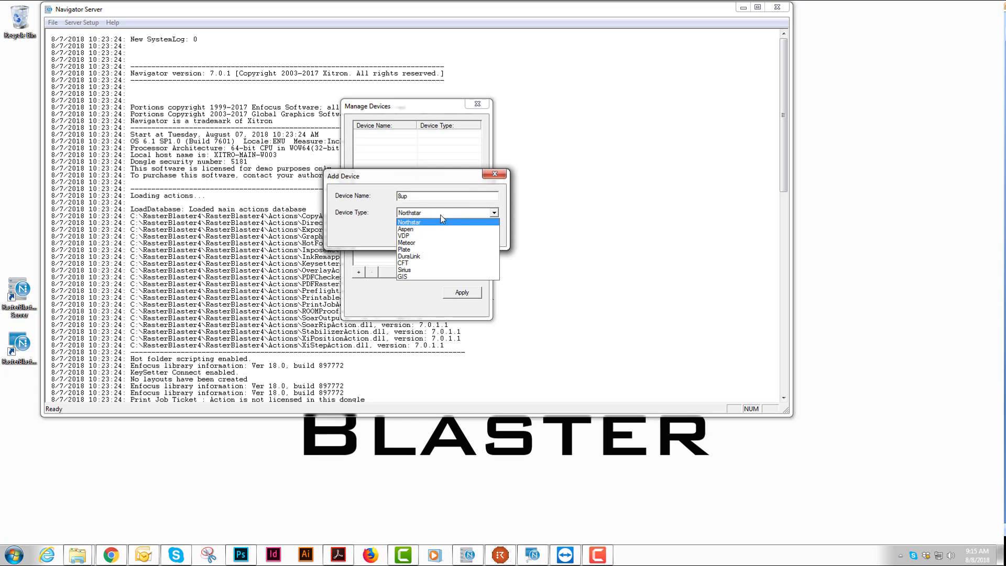
pyautogui.click(414, 253)
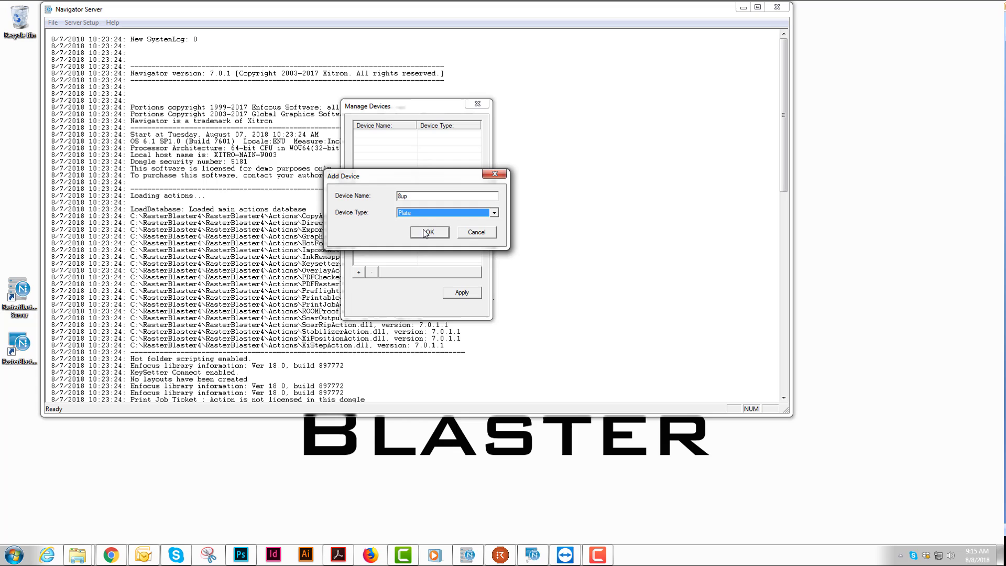
pyautogui.click(415, 231)
# - Set the 8up plate to 640.0 wide and 520.0 long in millimeters, center the image between the left/right margins and apply
pyautogui.moveTo(591, 153); pyautogui.dragTo(546, 153)
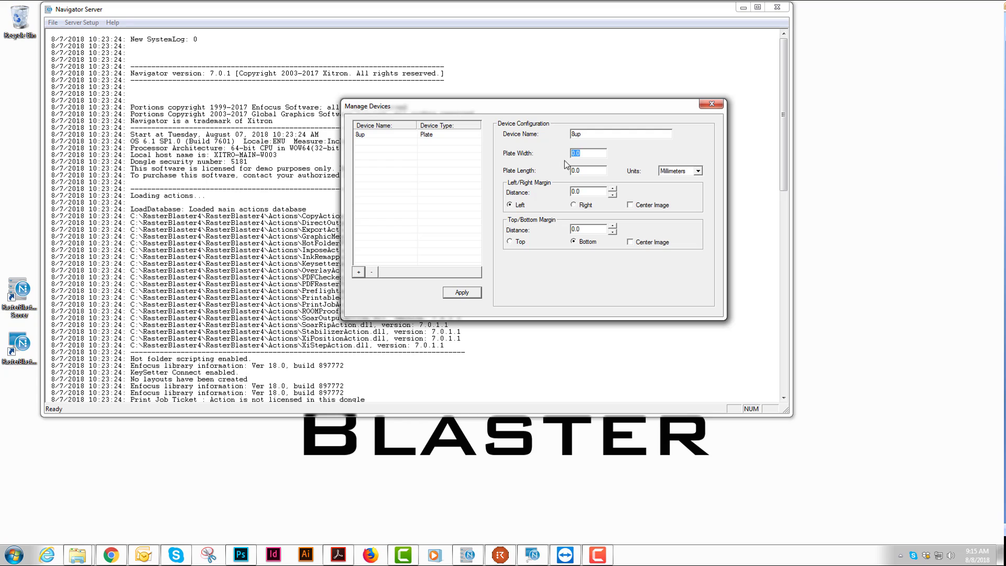
pyautogui.click(679, 171)
pyautogui.click(676, 180)
pyautogui.moveTo(589, 153); pyautogui.dragTo(532, 158)
pyautogui.write('640.0')
pyautogui.press('Tab')
pyautogui.write('520.0')
pyautogui.press('Tab')
pyautogui.click(630, 205)
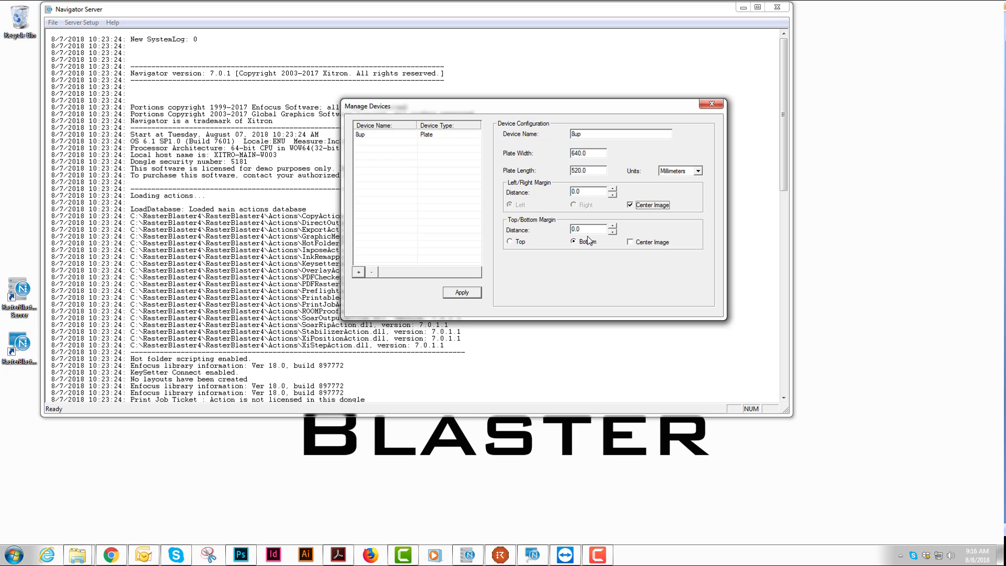
pyautogui.click(461, 292)
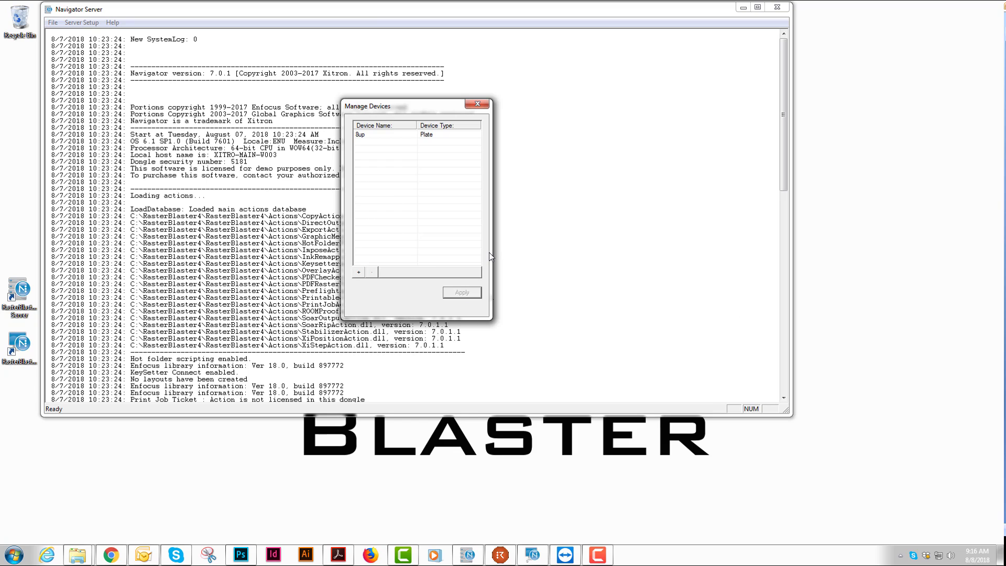
# - Add a second device named 4up with the device type Plate
pyautogui.click(358, 272)
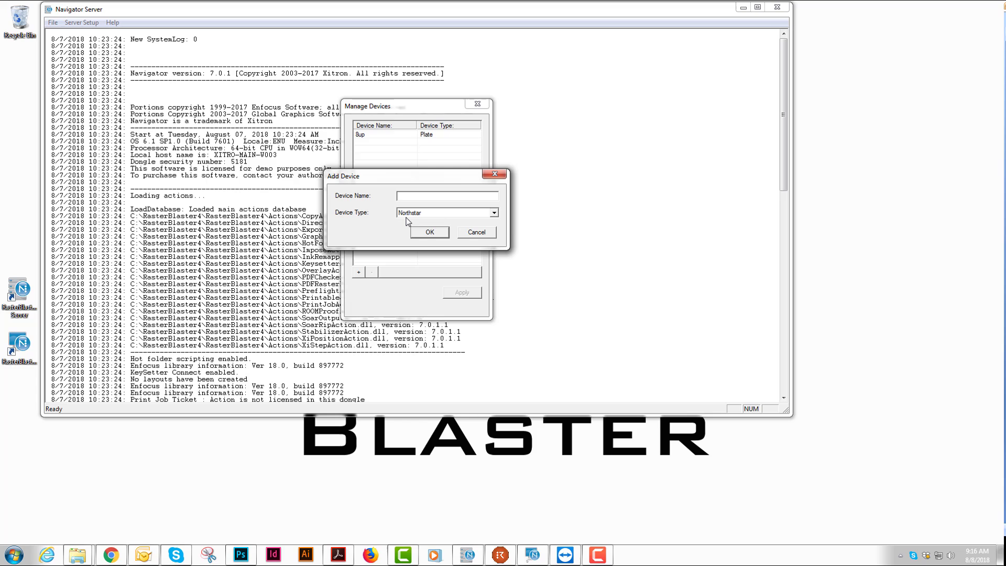
pyautogui.write('4up')
pyautogui.click(451, 213)
pyautogui.click(415, 251)
pyautogui.click(430, 232)
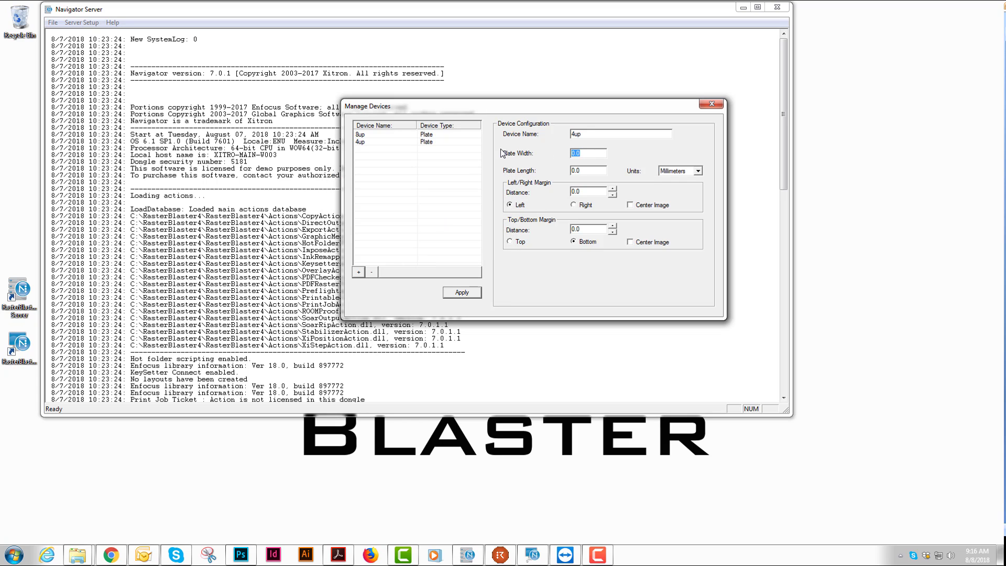
# - Set the 4up plate to 520.0 mm wide and 430.0 mm long, center the image left/right, apply, and close device management
pyautogui.write('520.0')
pyautogui.press('Tab')
pyautogui.write('430.0')
pyautogui.press('Tab')
pyautogui.click(629, 206)
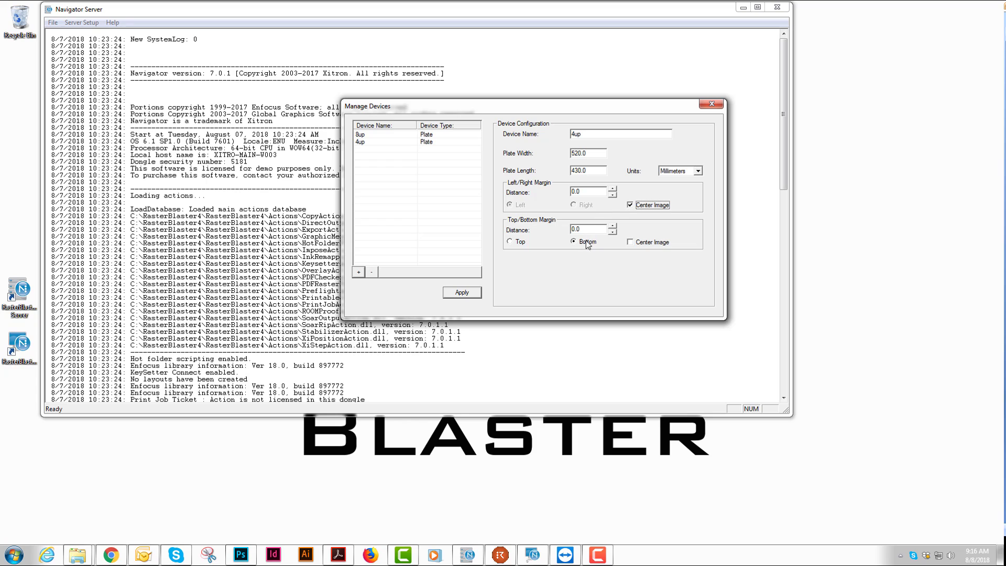
pyautogui.click(471, 297)
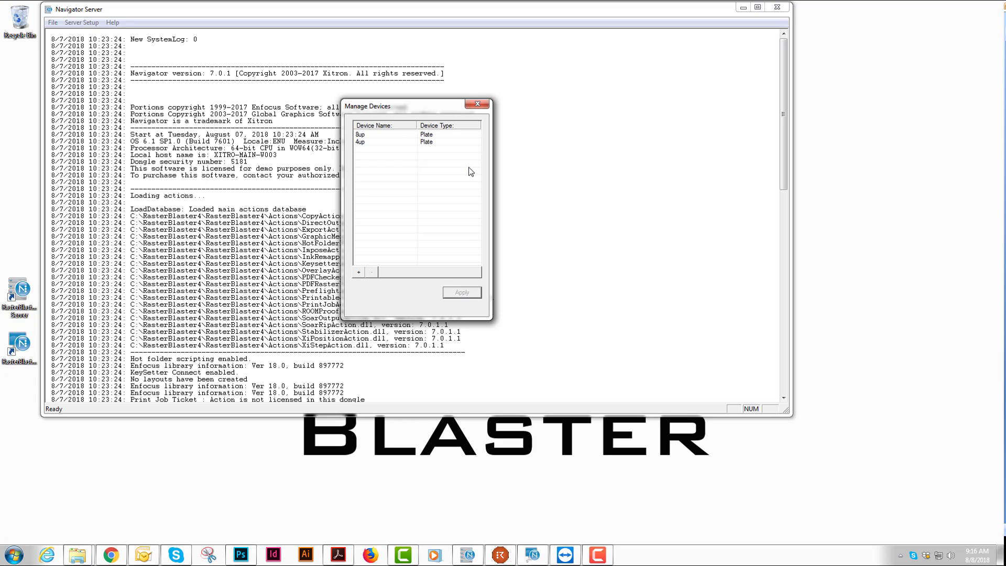
pyautogui.click(475, 106)
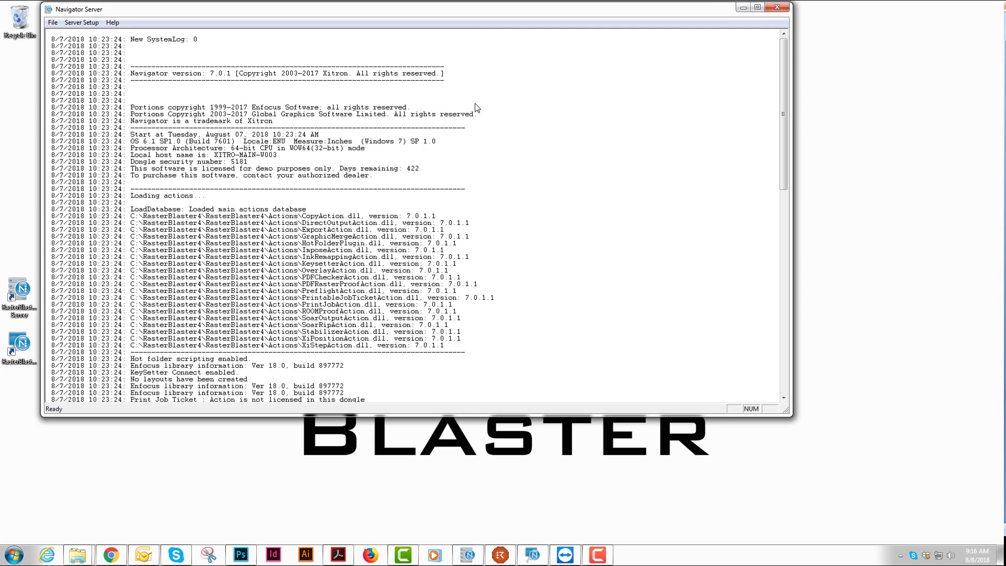
# - Minimize the server window, switch to the Navigator client and create a new workflow named 8up
pyautogui.click(741, 8)
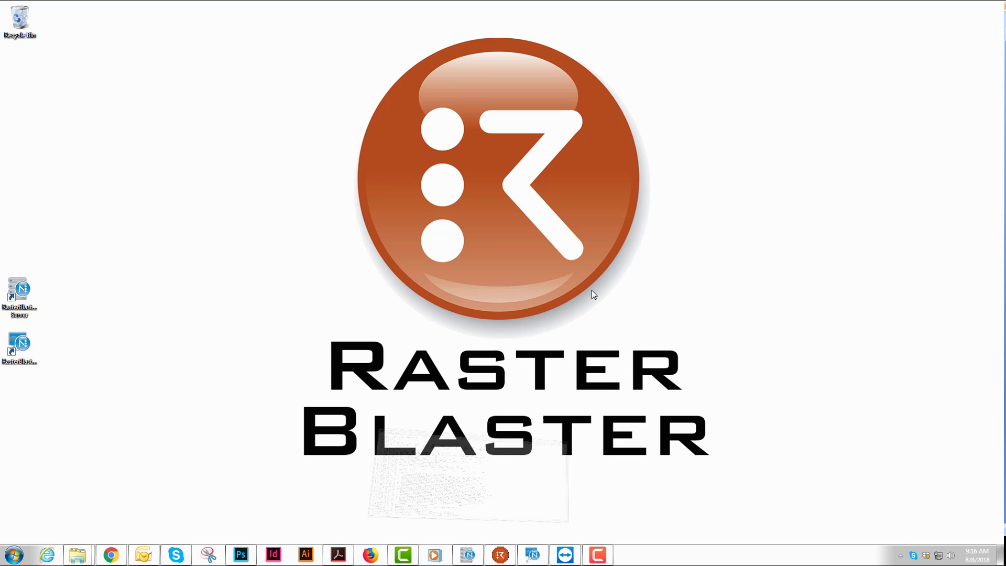
pyautogui.click(532, 554)
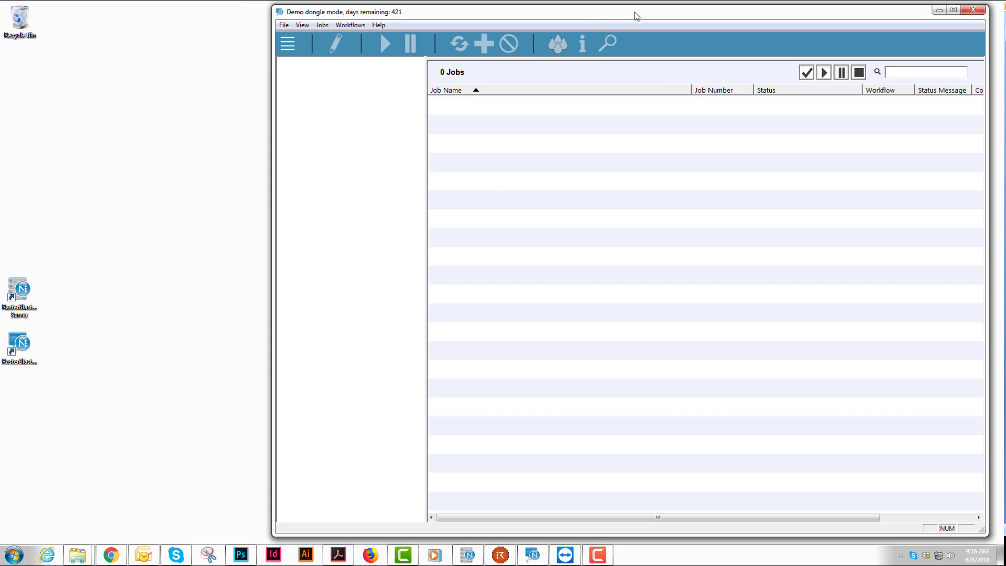
pyautogui.moveTo(635, 16); pyautogui.dragTo(609, 15)
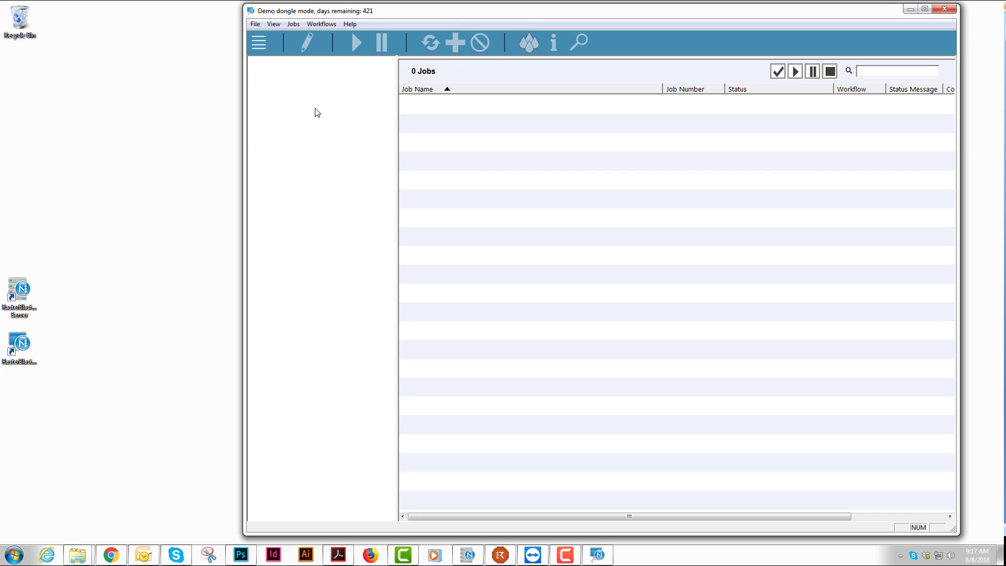
pyautogui.click(321, 24)
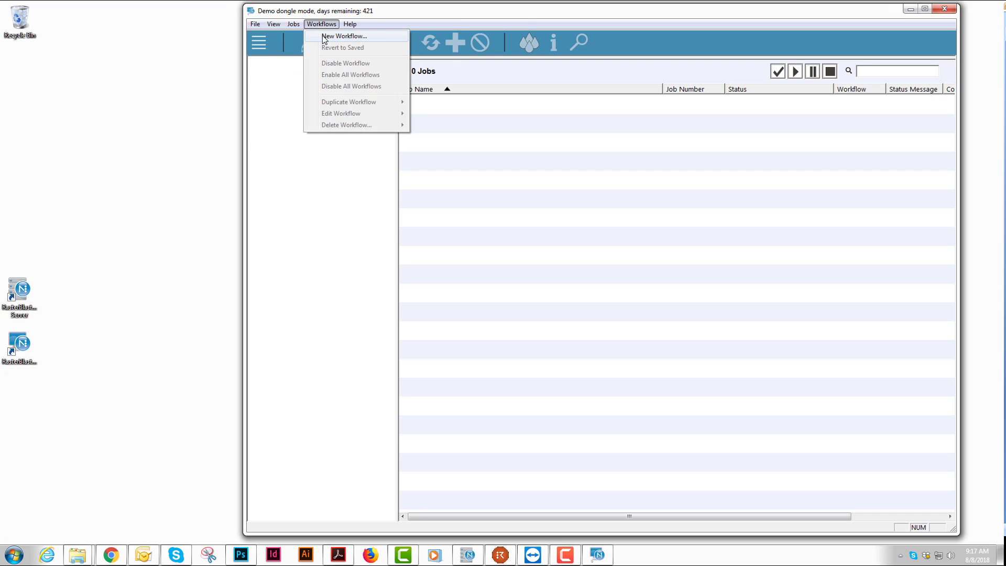
pyautogui.click(332, 37)
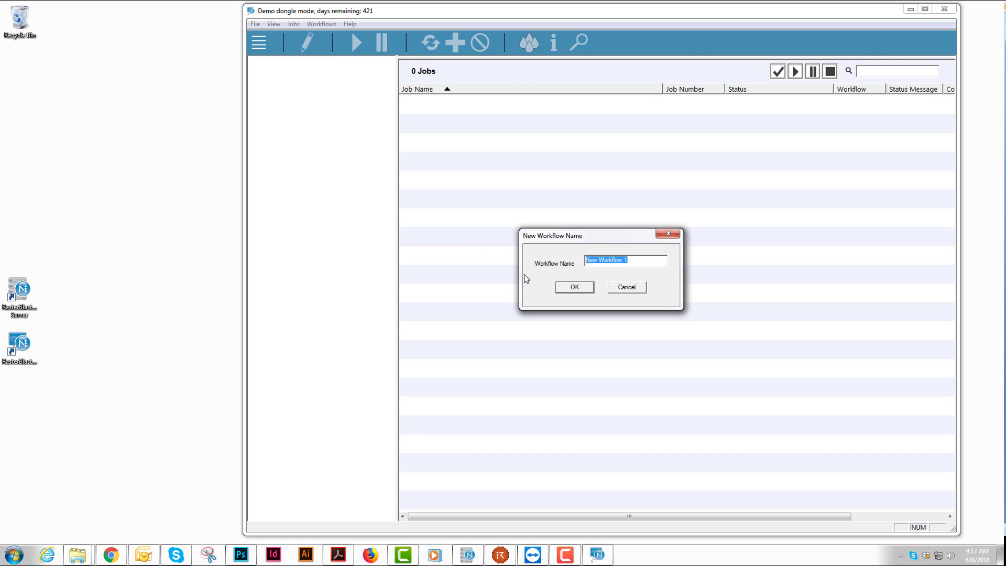
pyautogui.write('8up')
pyautogui.click(576, 286)
# - Configure the 8up HotFolder to generate thumbnails, use color and name recognition with the Navigator scheme, and pause after
pyautogui.click(394, 110)
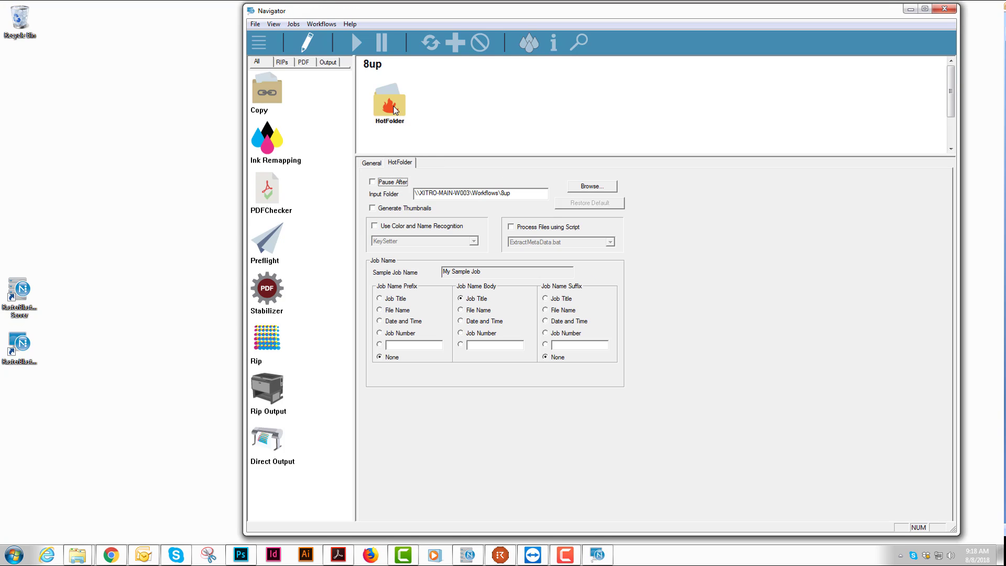
pyautogui.click(398, 208)
pyautogui.click(440, 227)
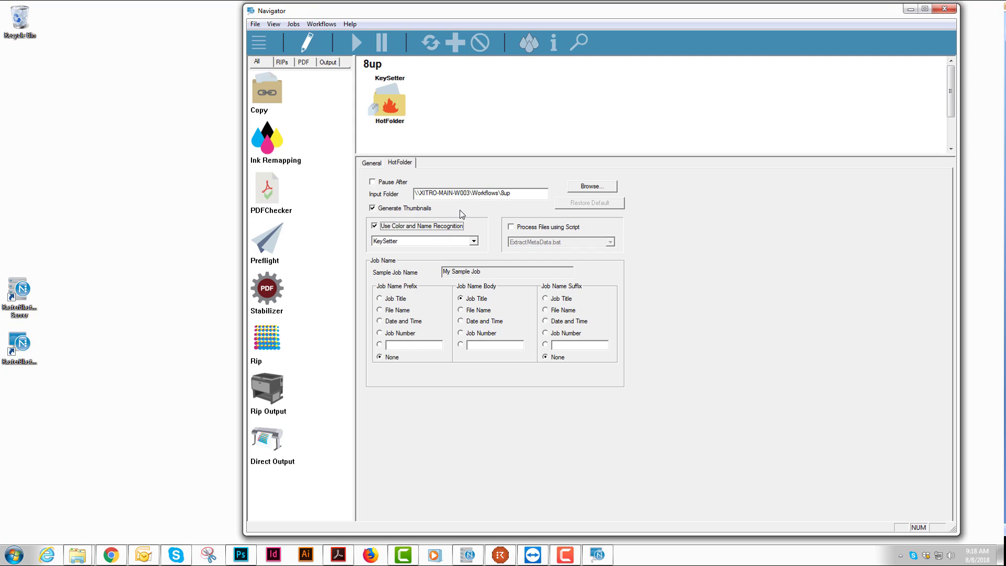
pyautogui.click(474, 241)
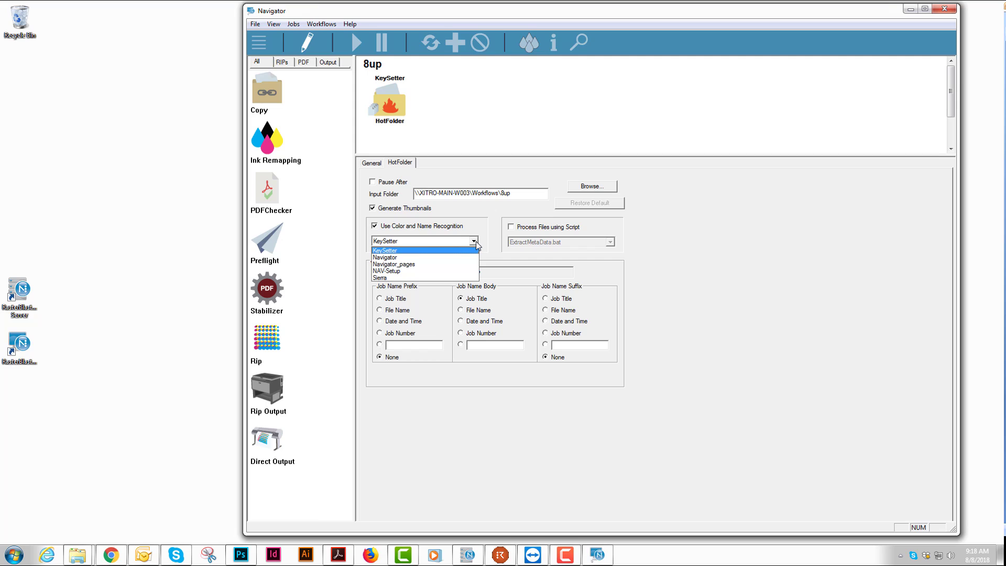
pyautogui.click(423, 257)
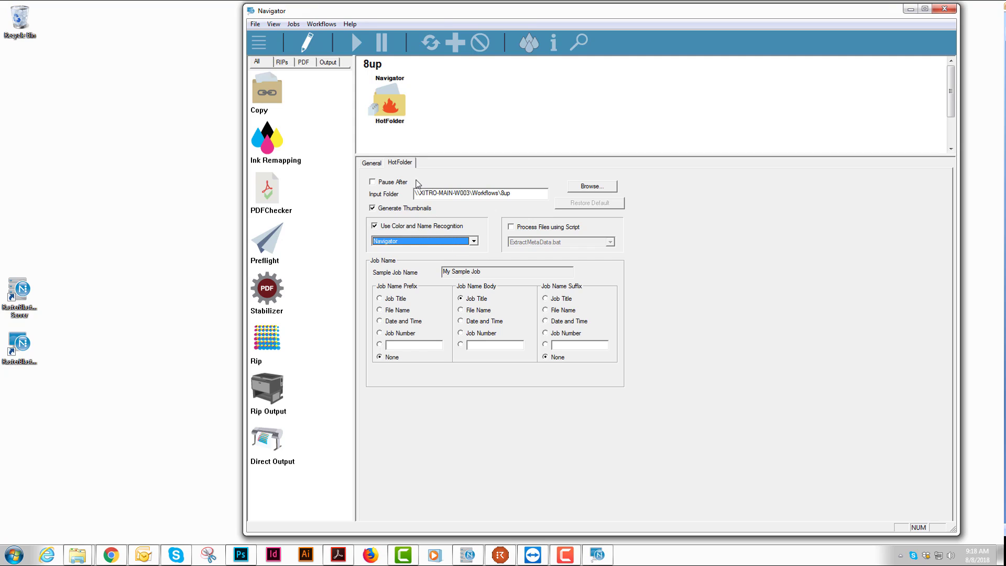
pyautogui.click(397, 182)
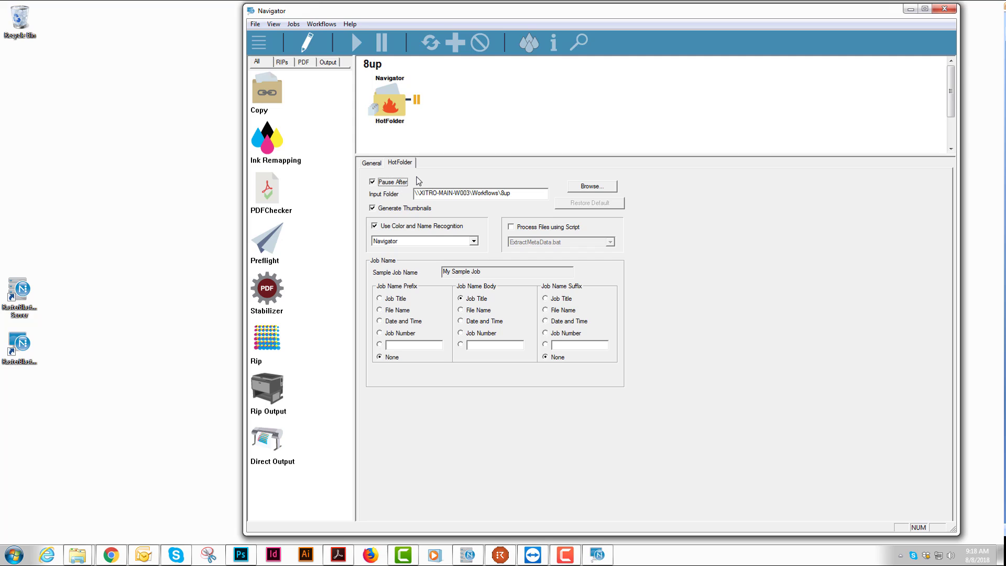
# - Add a Direct Output action after the HotFolder in the 8up workflow and refresh its page setups
pyautogui.moveTo(269, 440); pyautogui.dragTo(449, 98)
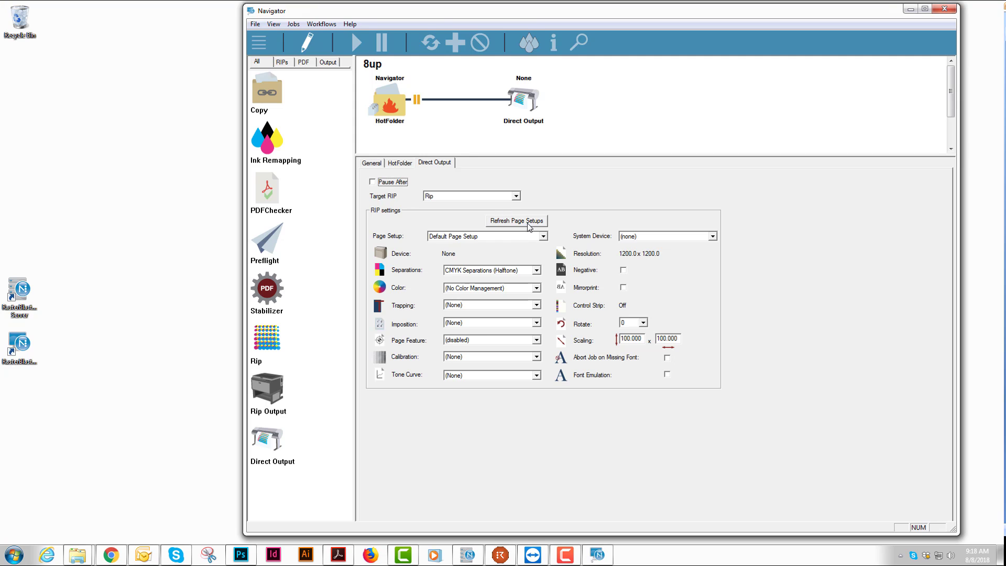
pyautogui.click(520, 236)
pyautogui.click(527, 222)
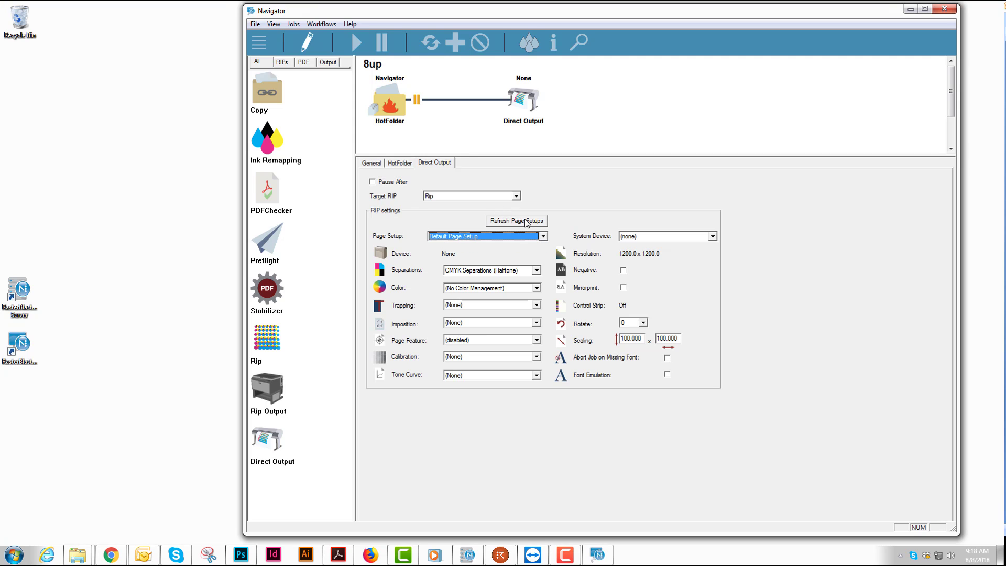
# - Refresh the page setups, set the 8up Direct Output to page setup 8up_press and system device 8up, and finish editing the workflow
pyautogui.click(525, 222)
pyautogui.click(574, 287)
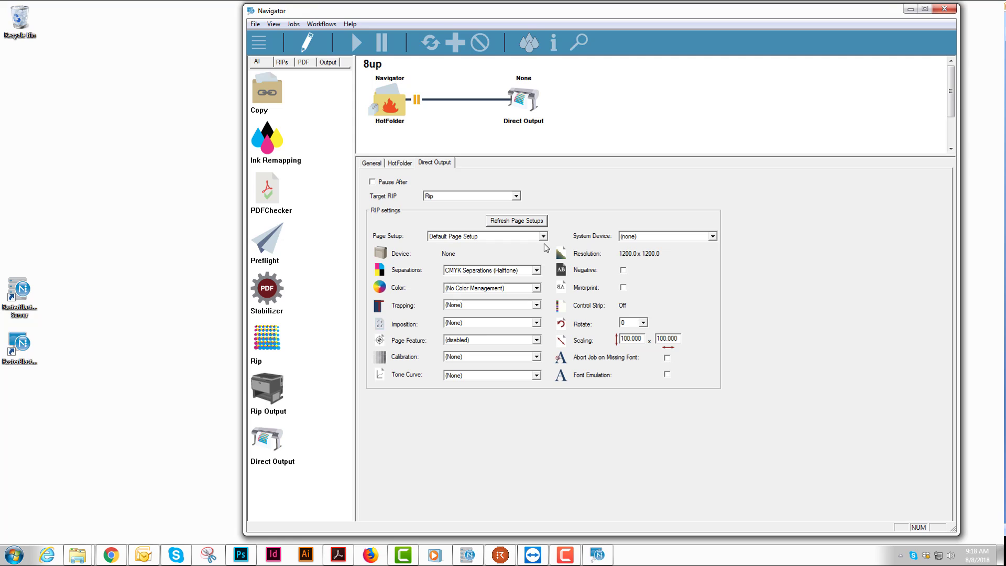
pyautogui.click(543, 236)
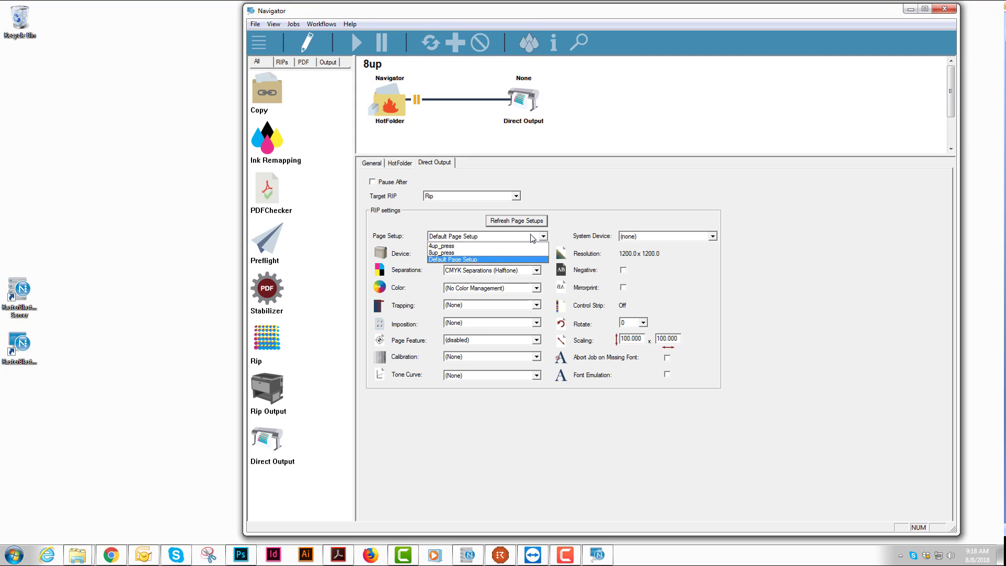
pyautogui.click(453, 252)
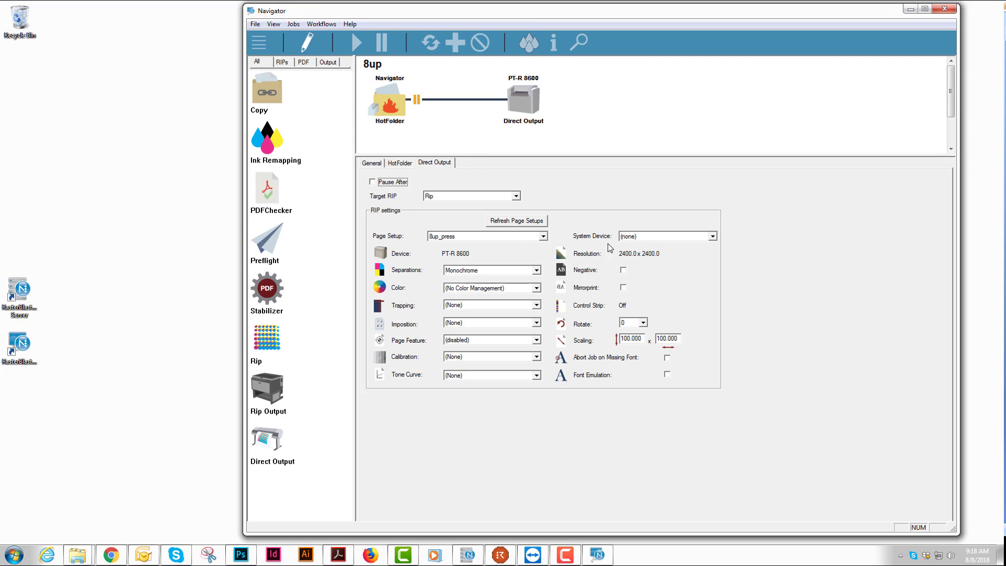
pyautogui.click(647, 237)
pyautogui.click(639, 251)
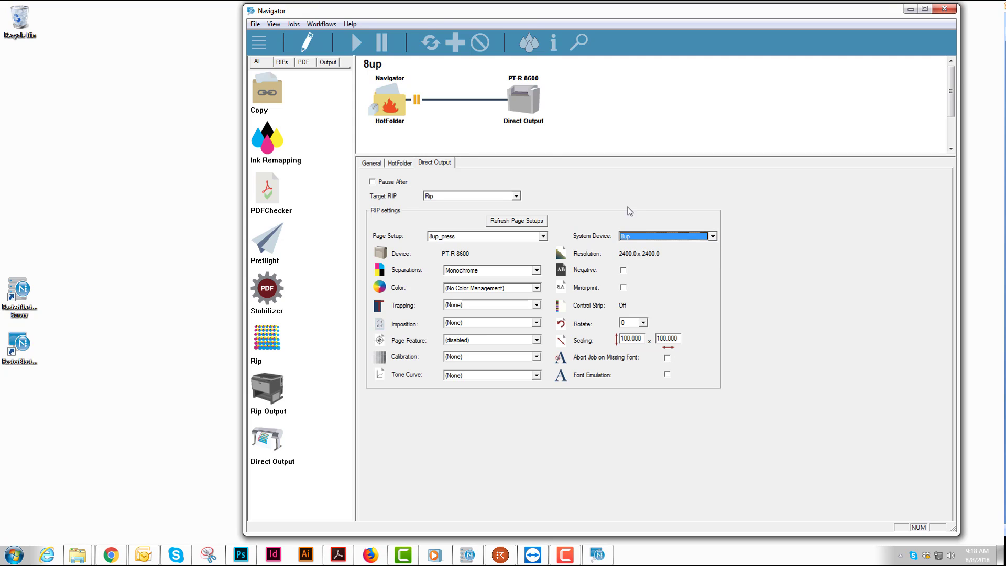
pyautogui.click(308, 44)
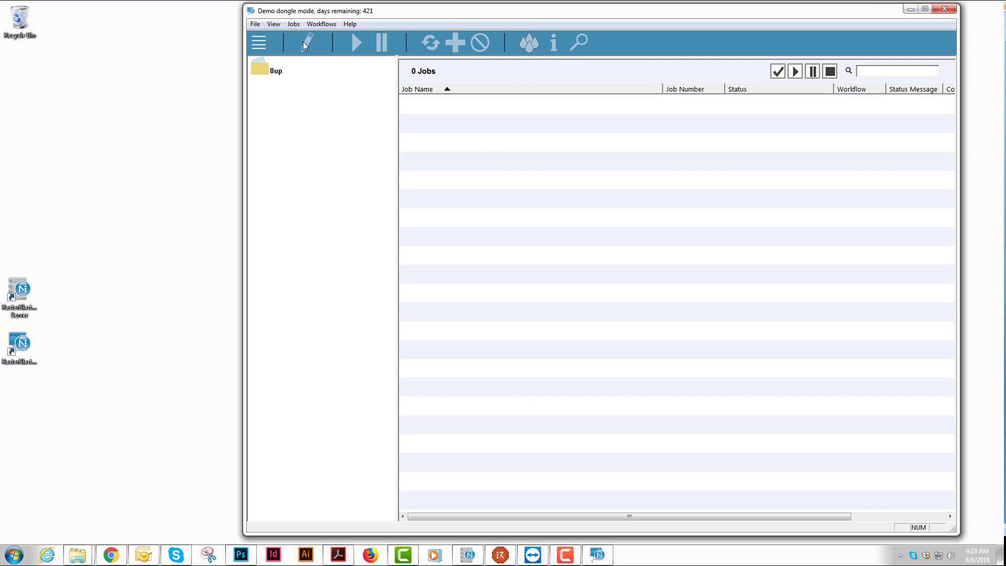
pyautogui.click(277, 75)
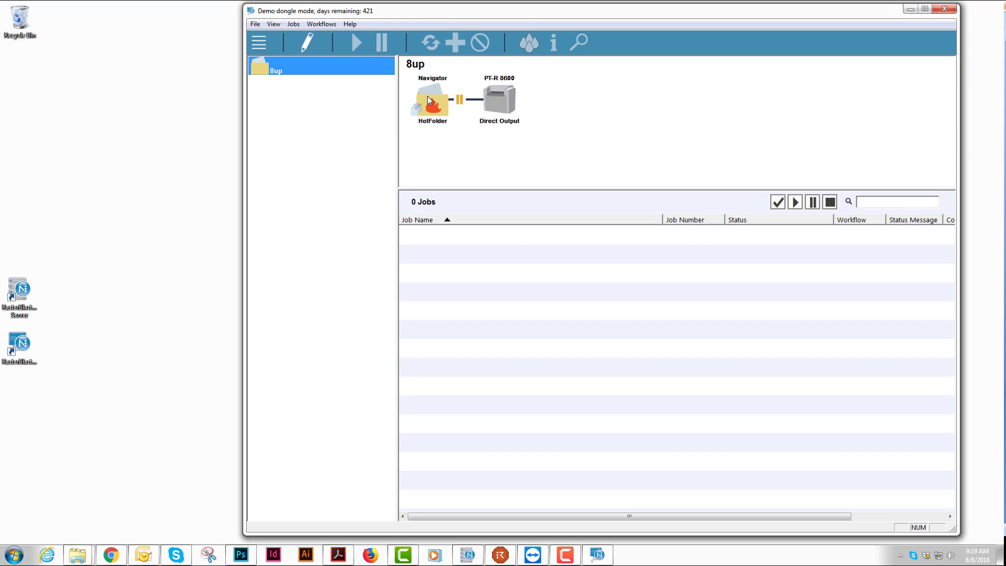
# - Create a new workflow named 4up
pyautogui.click(322, 24)
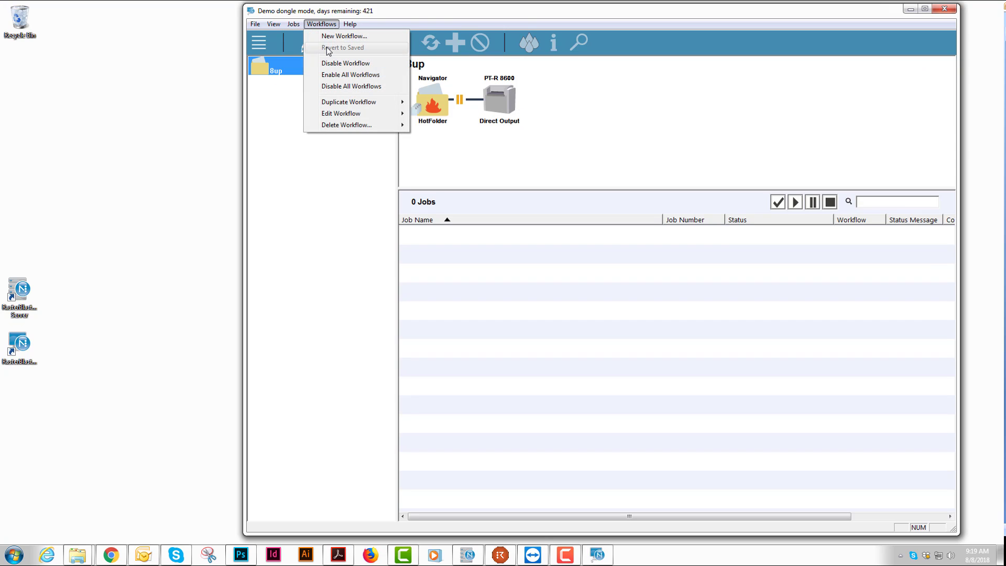
pyautogui.click(335, 36)
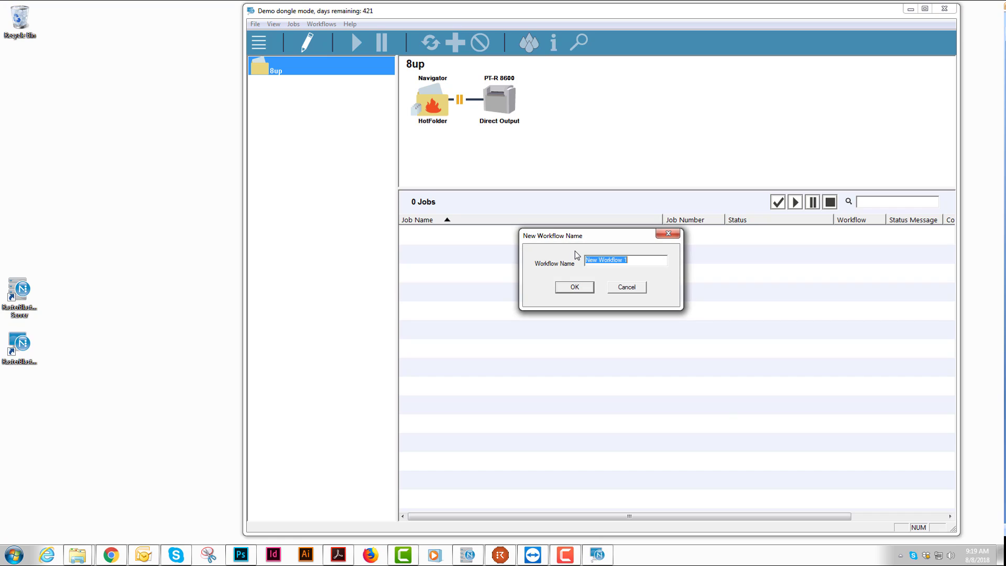
pyautogui.write('4up')
pyautogui.click(574, 287)
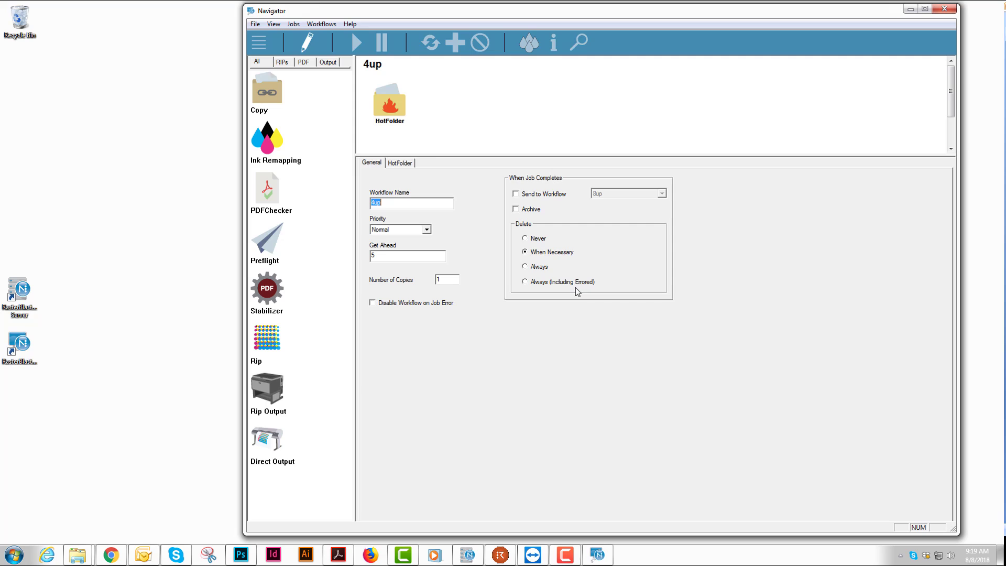
# - Configure the 4up HotFolder to pause after, generate thumbnails, and use color and name recognition with the Navigator scheme
pyautogui.click(400, 163)
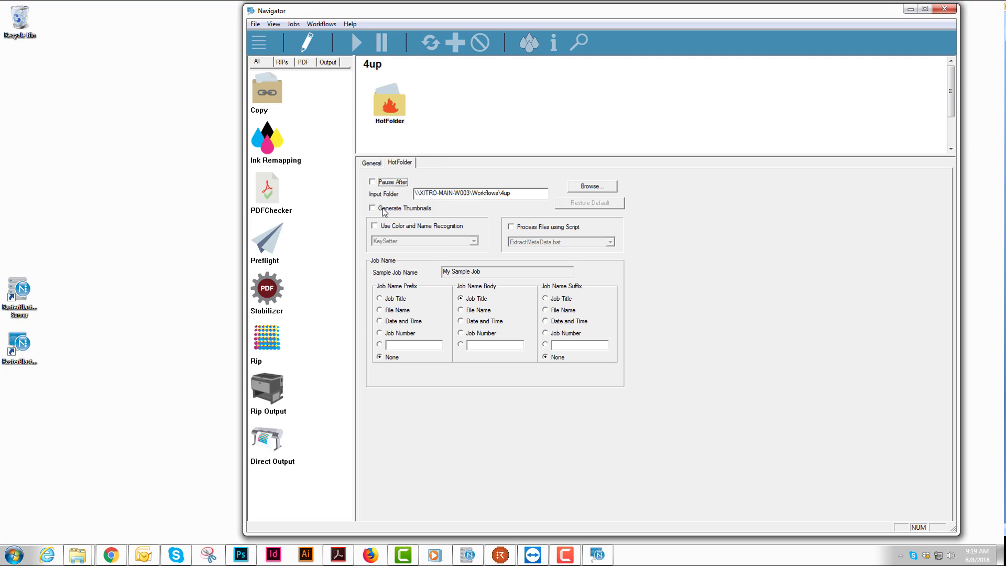
pyautogui.click(386, 208)
pyautogui.click(383, 182)
pyautogui.click(385, 226)
pyautogui.click(385, 226)
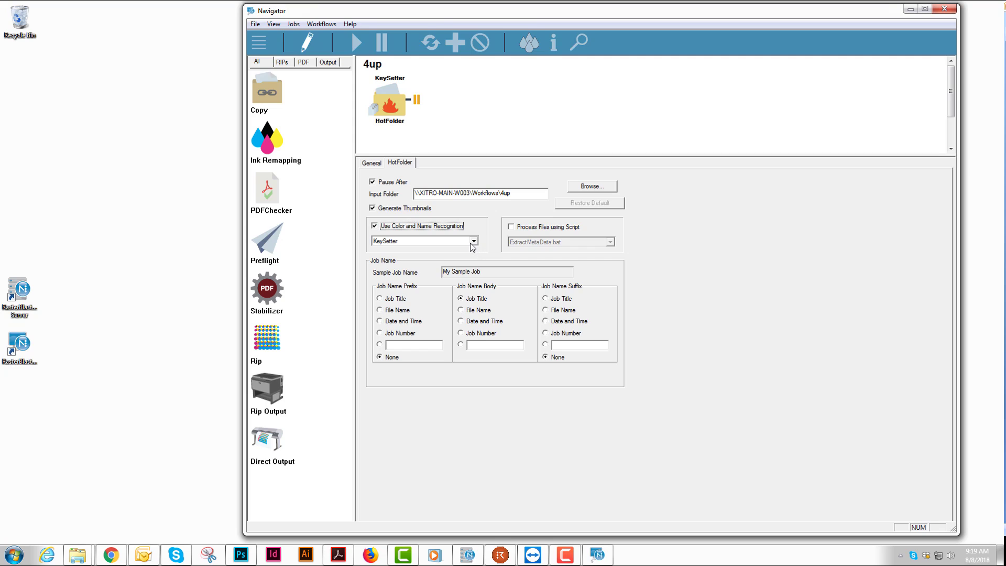
pyautogui.click(473, 241)
pyautogui.click(450, 259)
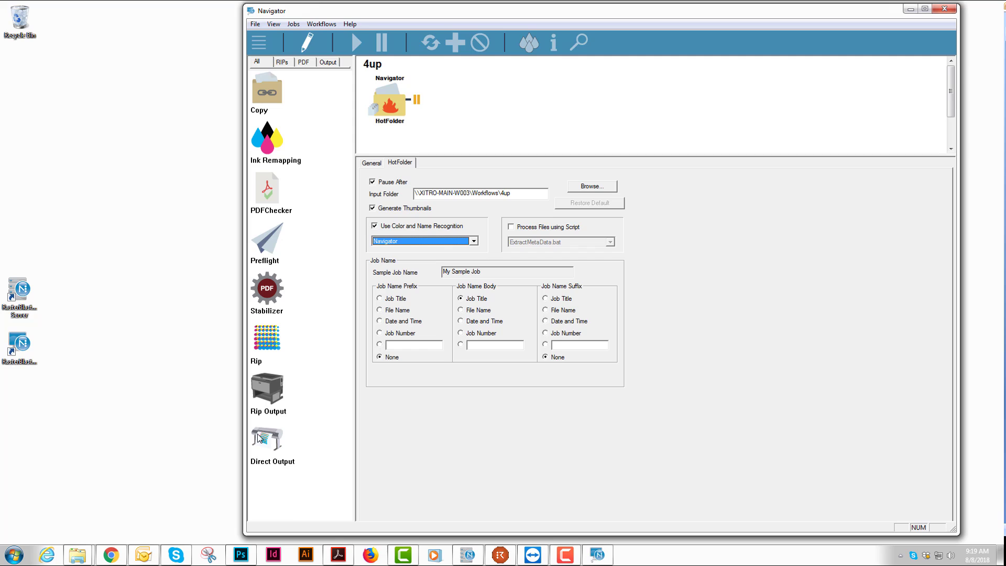
# - Add a Direct Output after the 4up HotFolder with page setup 4up_press and system device 4up, and finish editing the workflow
pyautogui.moveTo(266, 439); pyautogui.dragTo(453, 98)
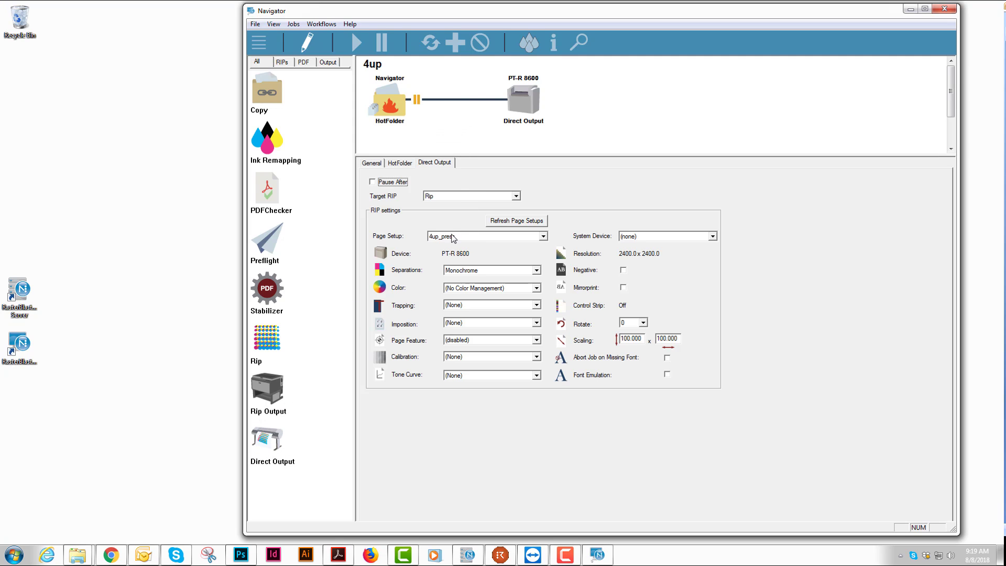
pyautogui.click(644, 239)
pyautogui.click(634, 259)
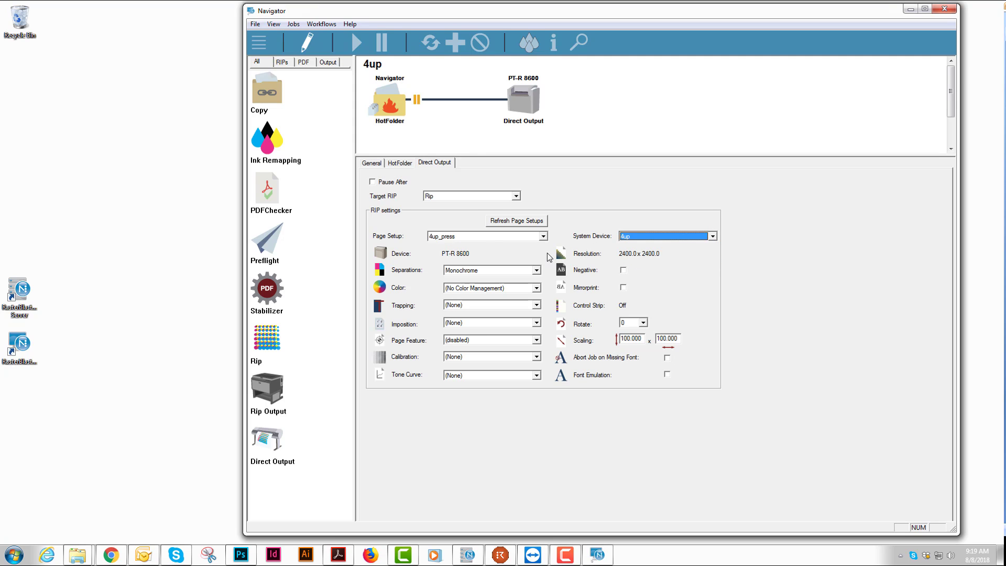
pyautogui.click(490, 236)
pyautogui.click(489, 235)
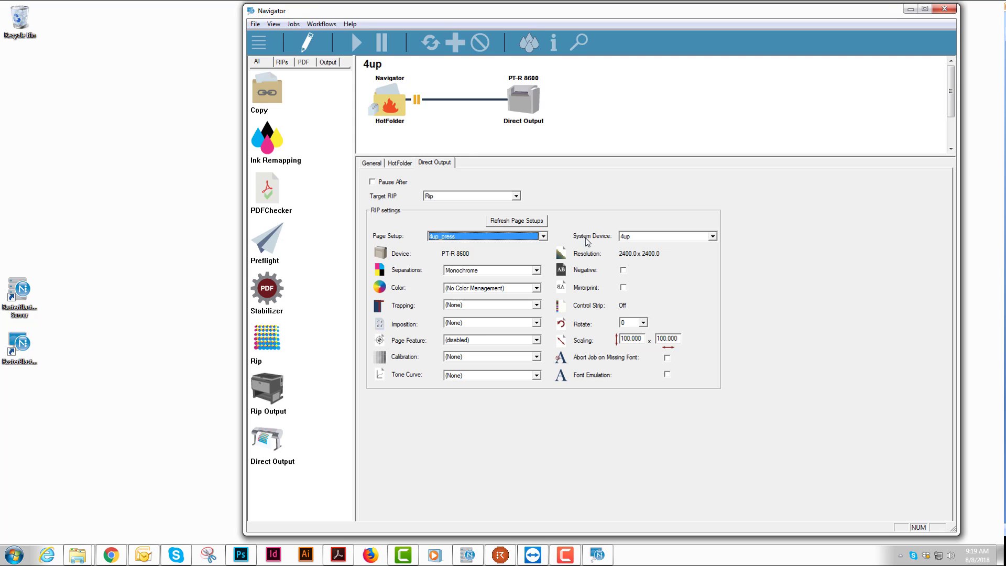
pyautogui.click(307, 47)
pyautogui.click(279, 89)
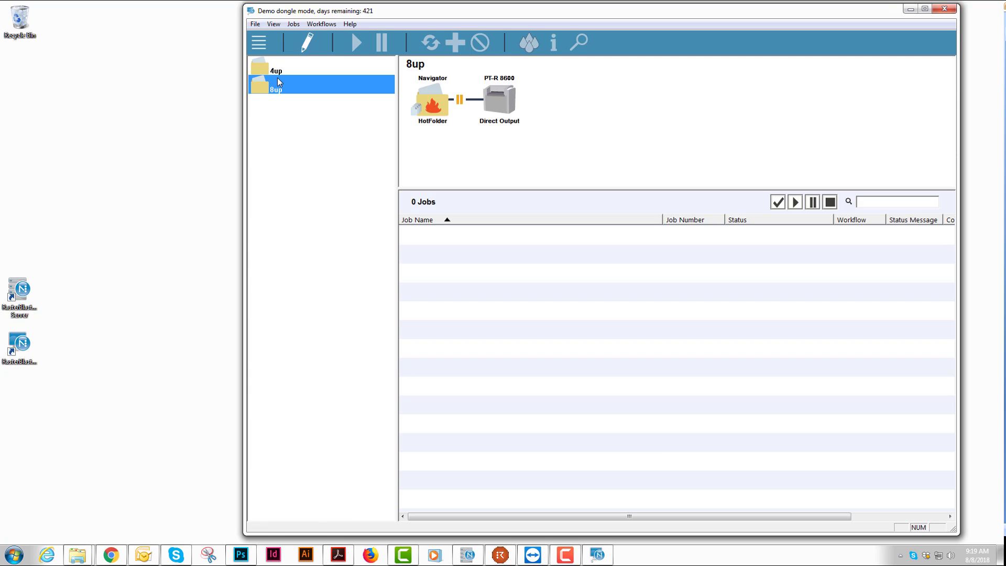
pyautogui.click(279, 75)
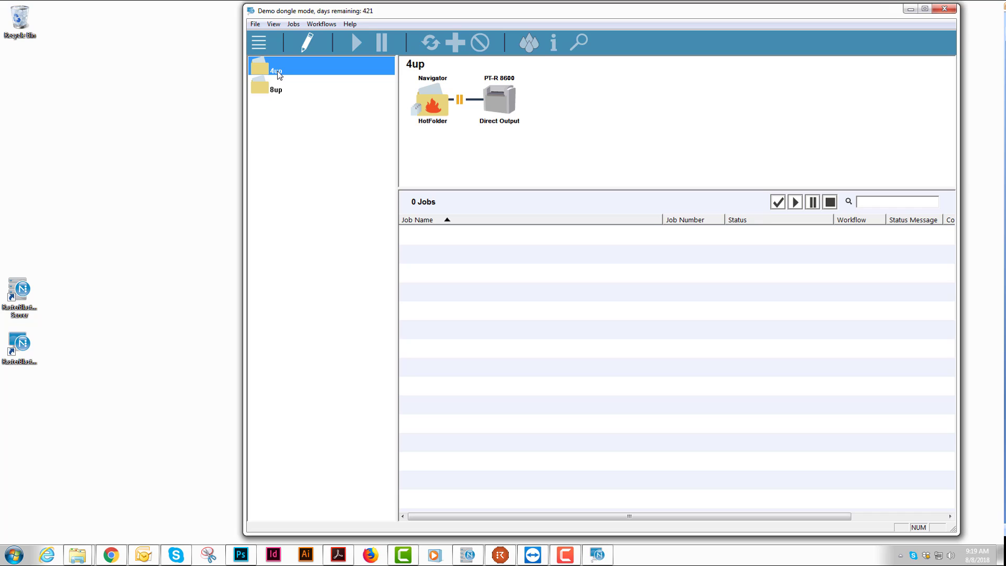
# - Switch to Windows Explorer and open the Navigator\Workflows folder on the C: drive
pyautogui.click(14, 554)
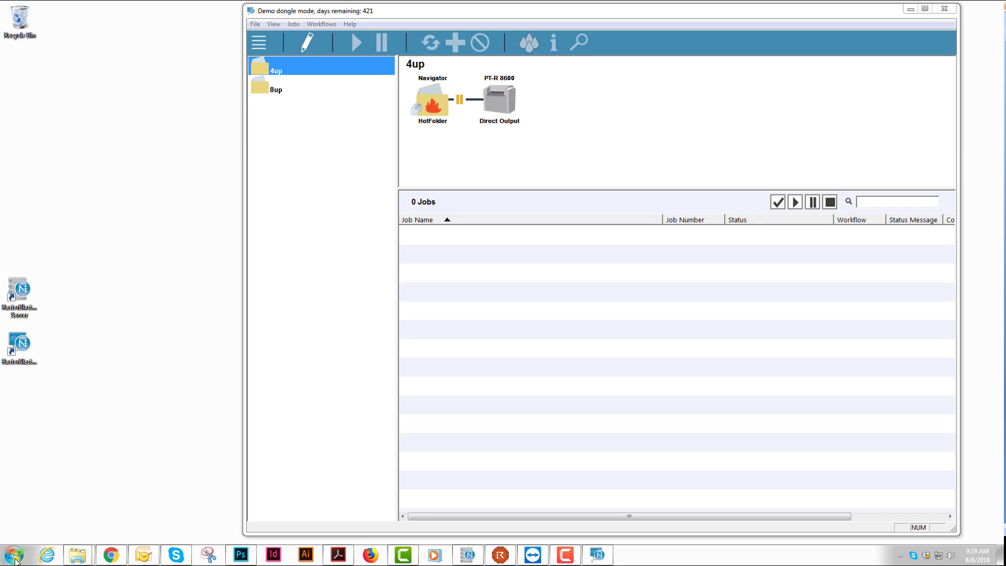
pyautogui.click(175, 409)
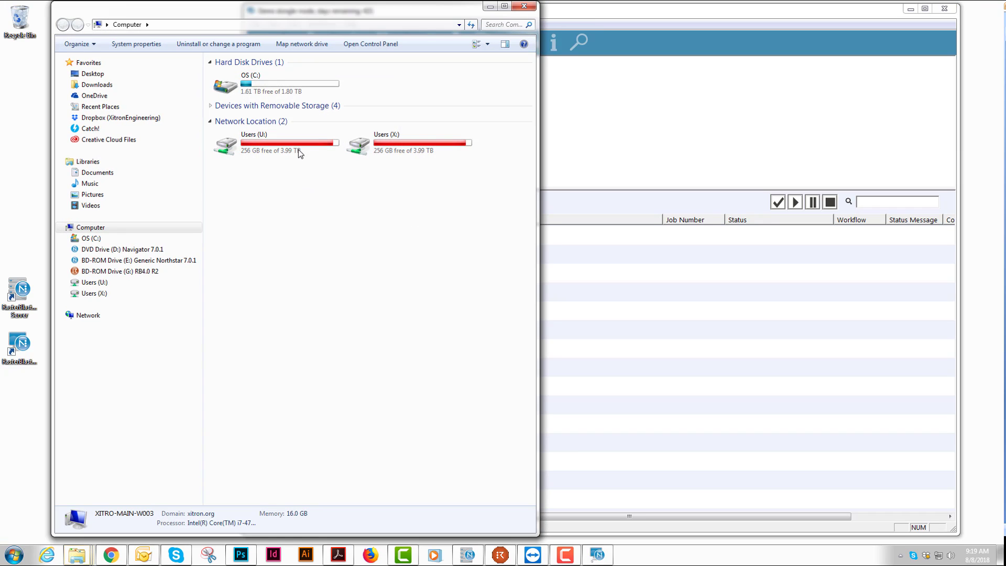
pyautogui.click(257, 89)
pyautogui.doubleClick(257, 88)
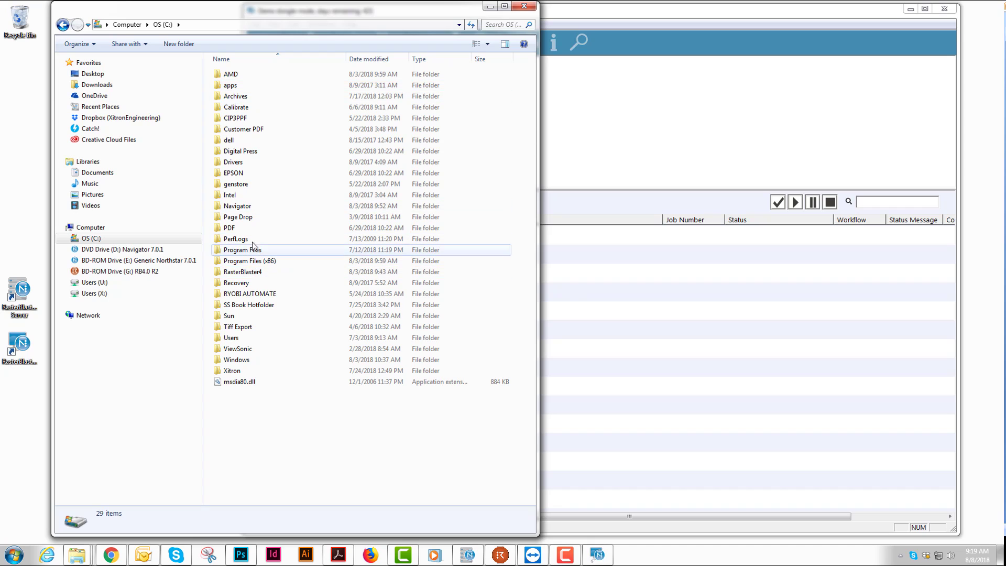
pyautogui.doubleClick(250, 206)
pyautogui.doubleClick(245, 98)
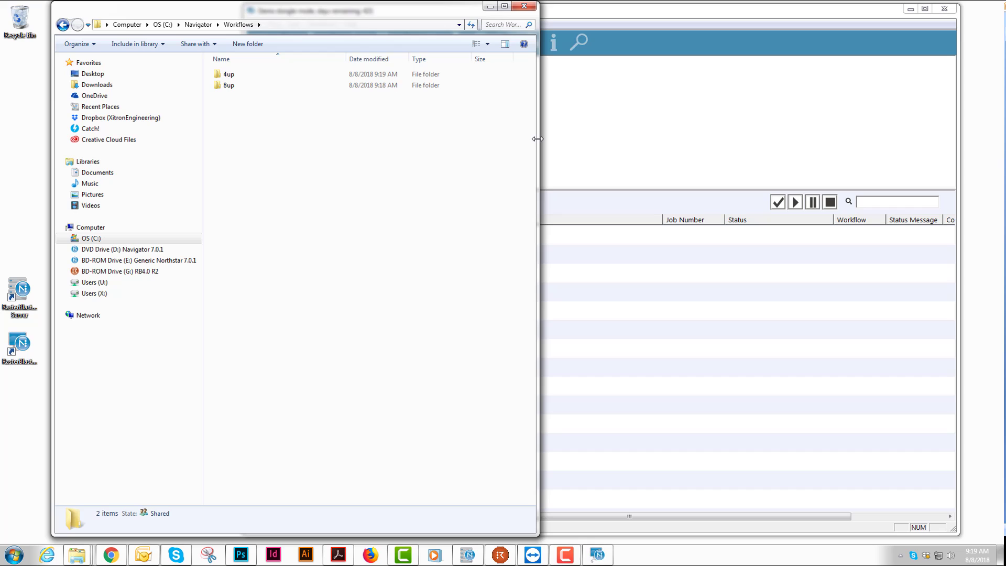
# - Narrow the Workflows folder window, place it beside the Navigator client without overlap, and select the 4up folder
pyautogui.moveTo(537, 141); pyautogui.dragTo(312, 162)
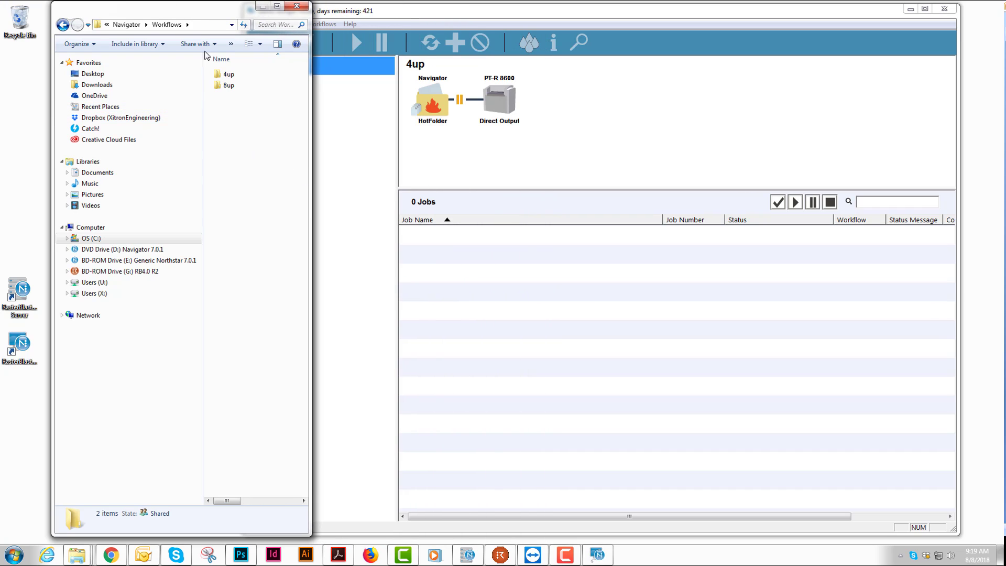
pyautogui.moveTo(194, 16); pyautogui.dragTo(143, 17)
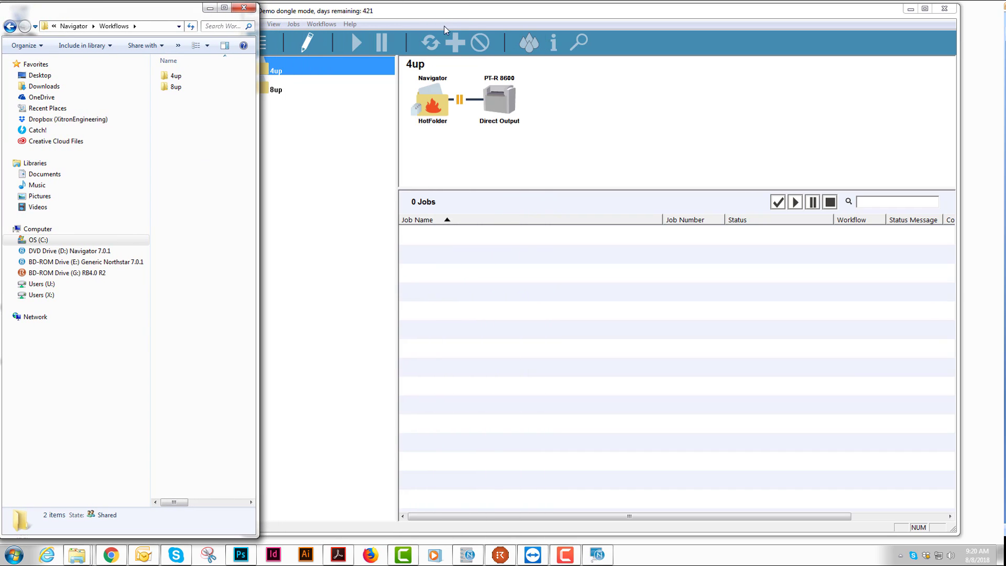
pyautogui.moveTo(457, 20); pyautogui.dragTo(497, 18)
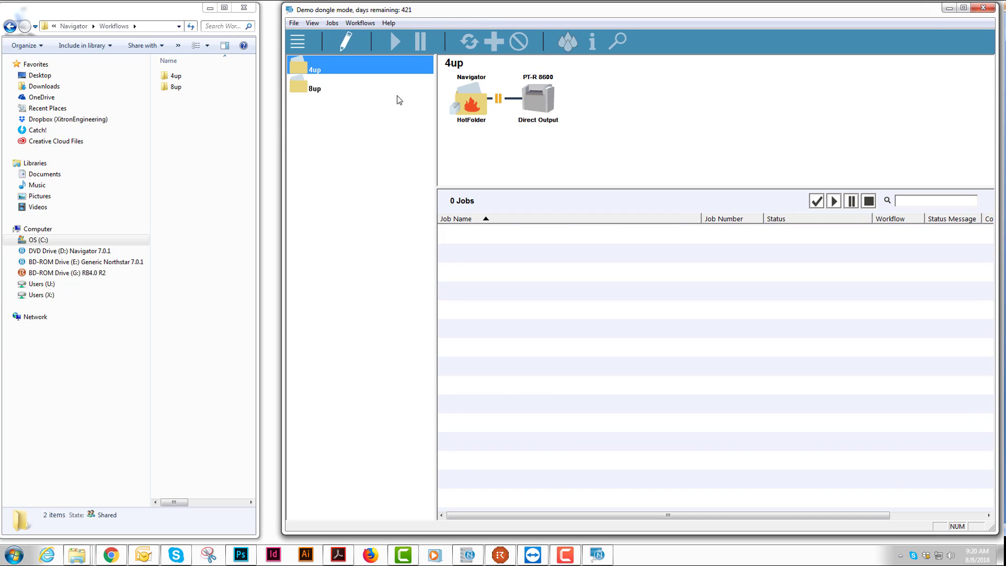
pyautogui.click(202, 87)
pyautogui.click(179, 77)
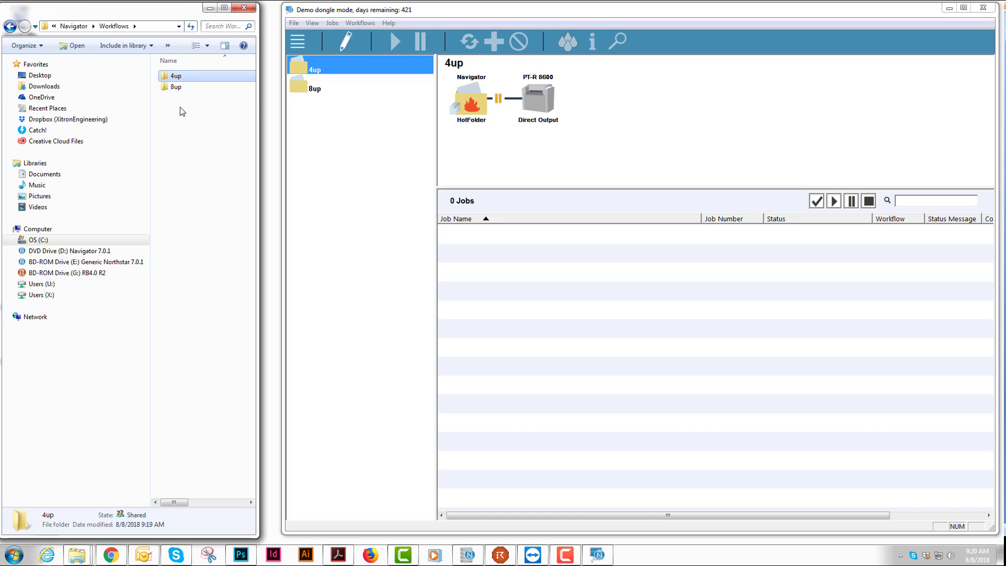